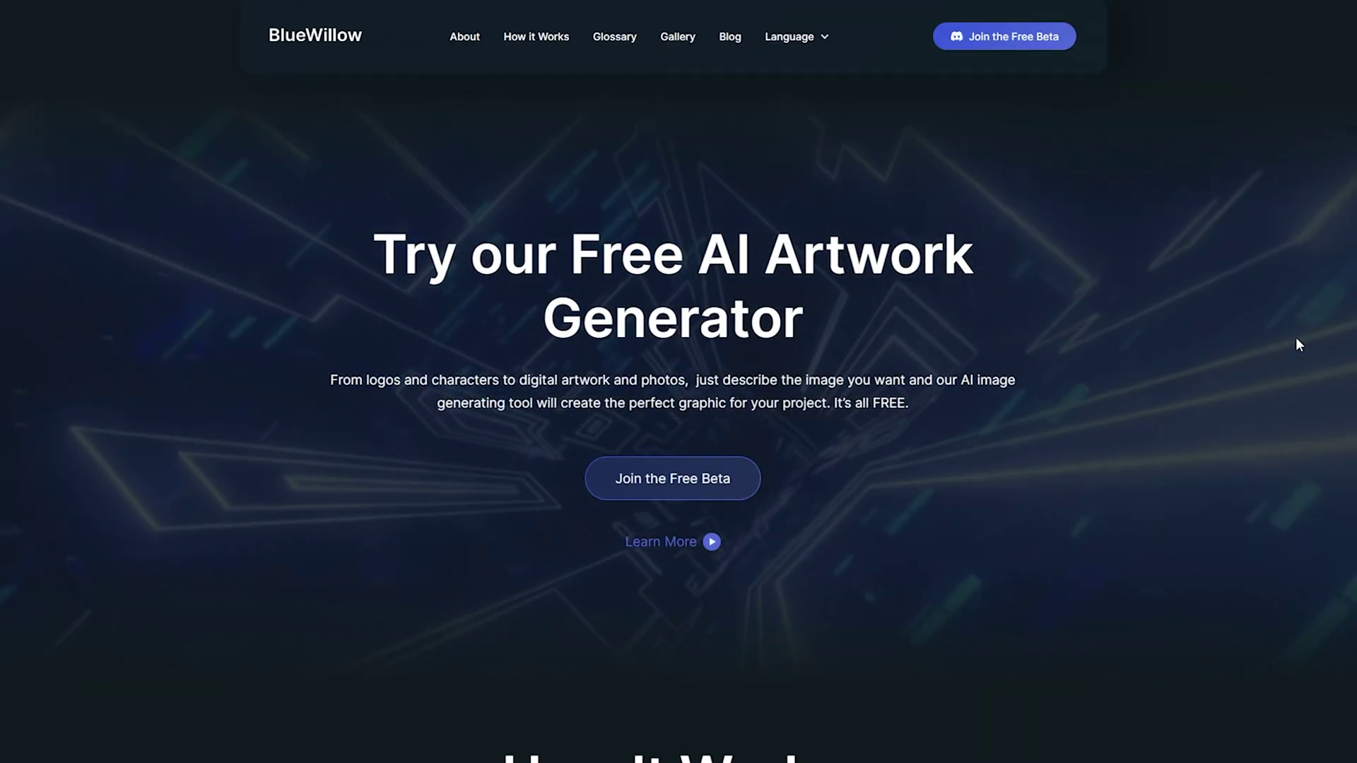
scroll(1258, 336, "down", 2)
scroll(1258, 331, "down", 3)
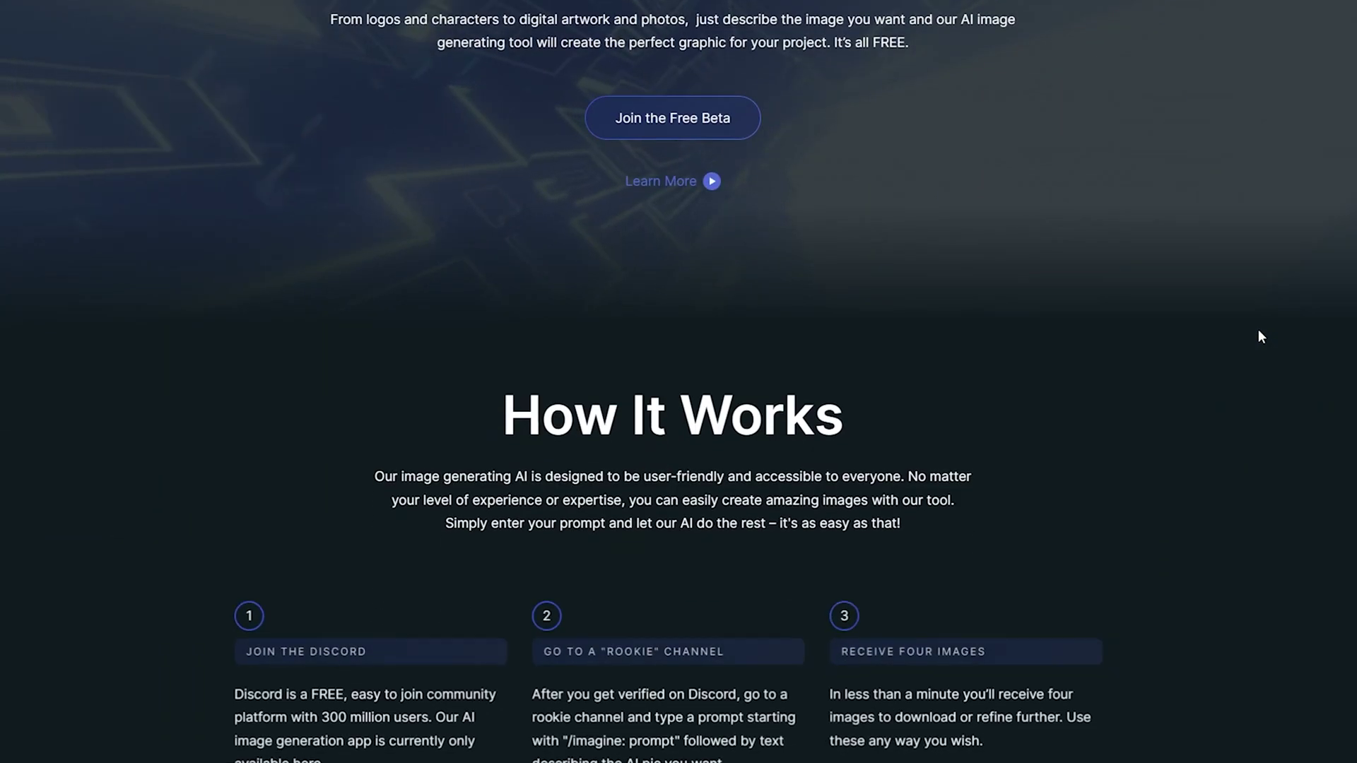
scroll(1258, 331, "down", 2)
scroll(1258, 331, "up", 7)
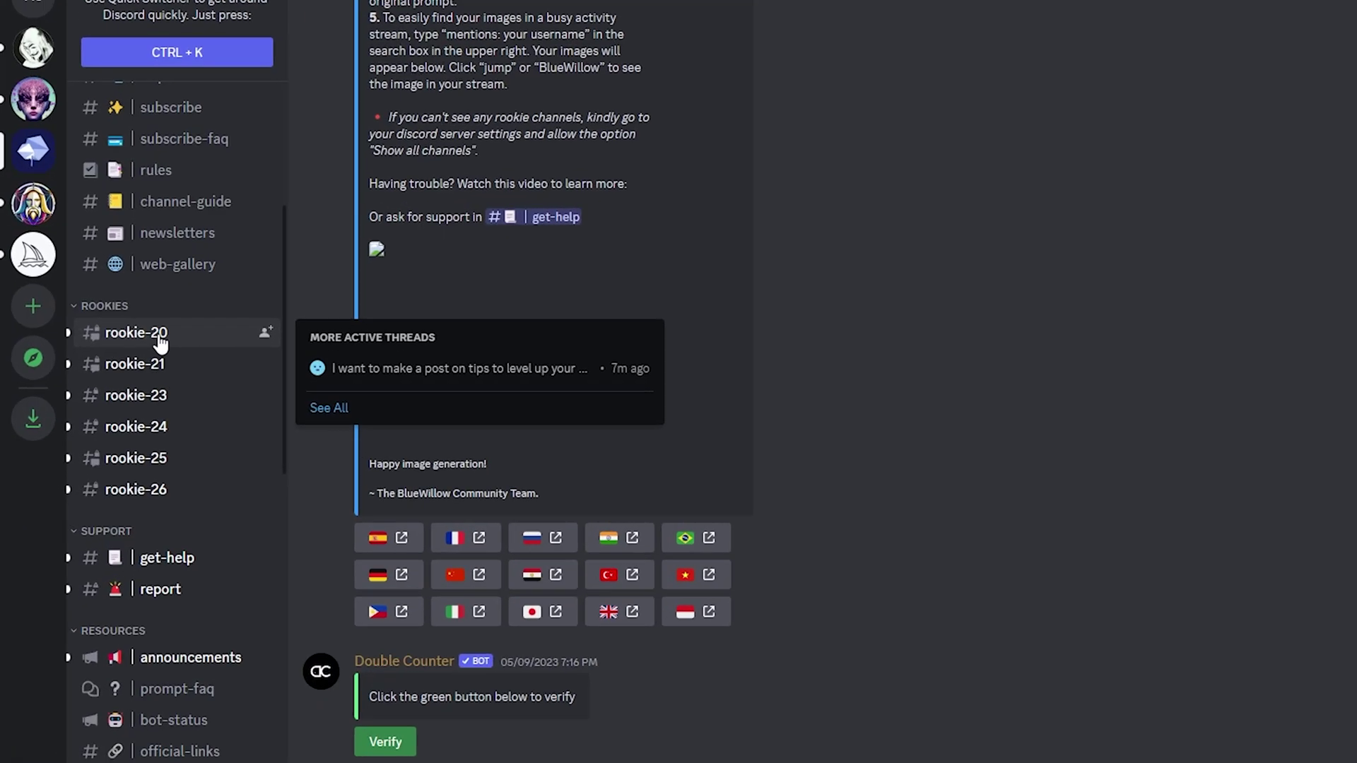
- In rookie-20, send /imagine 'monkey in water eating banana' after fixing a typo
left_click(204, 316)
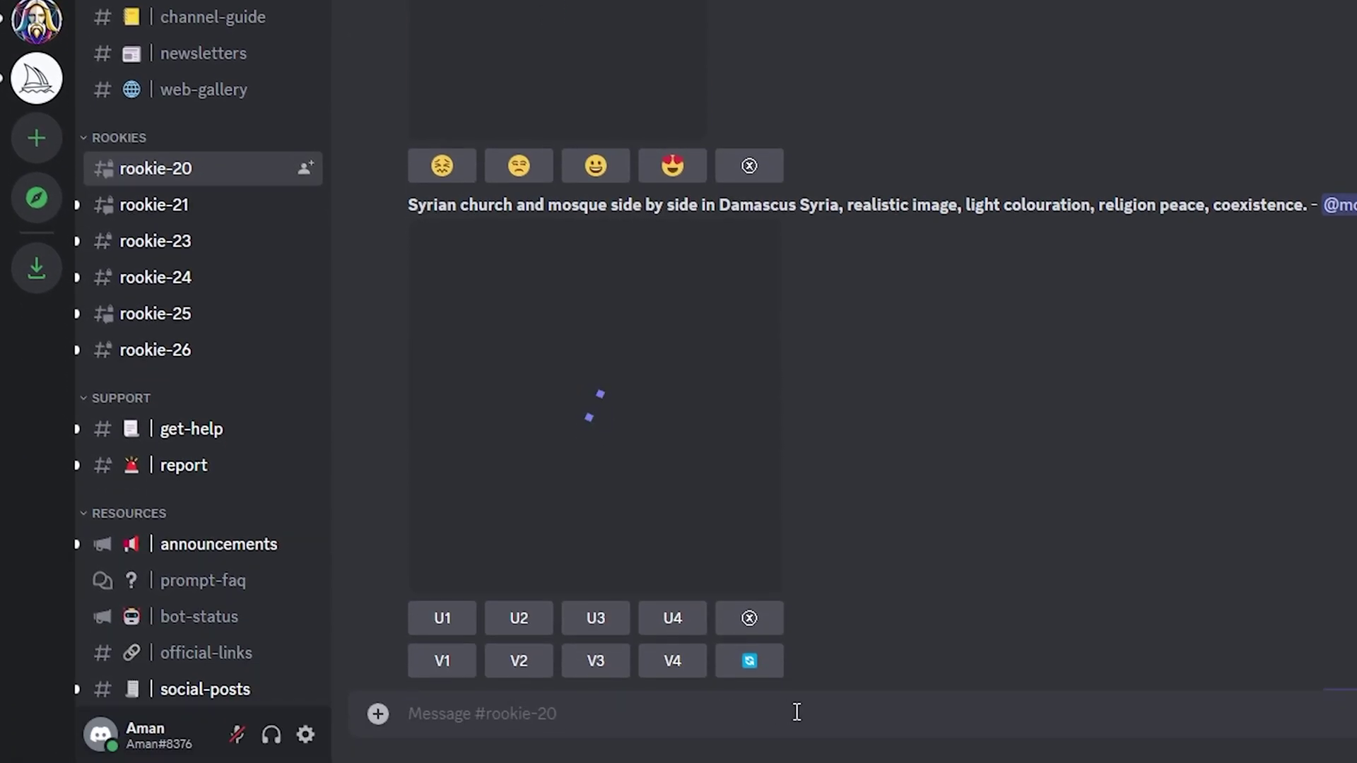
type("/ima")
key("Tab")
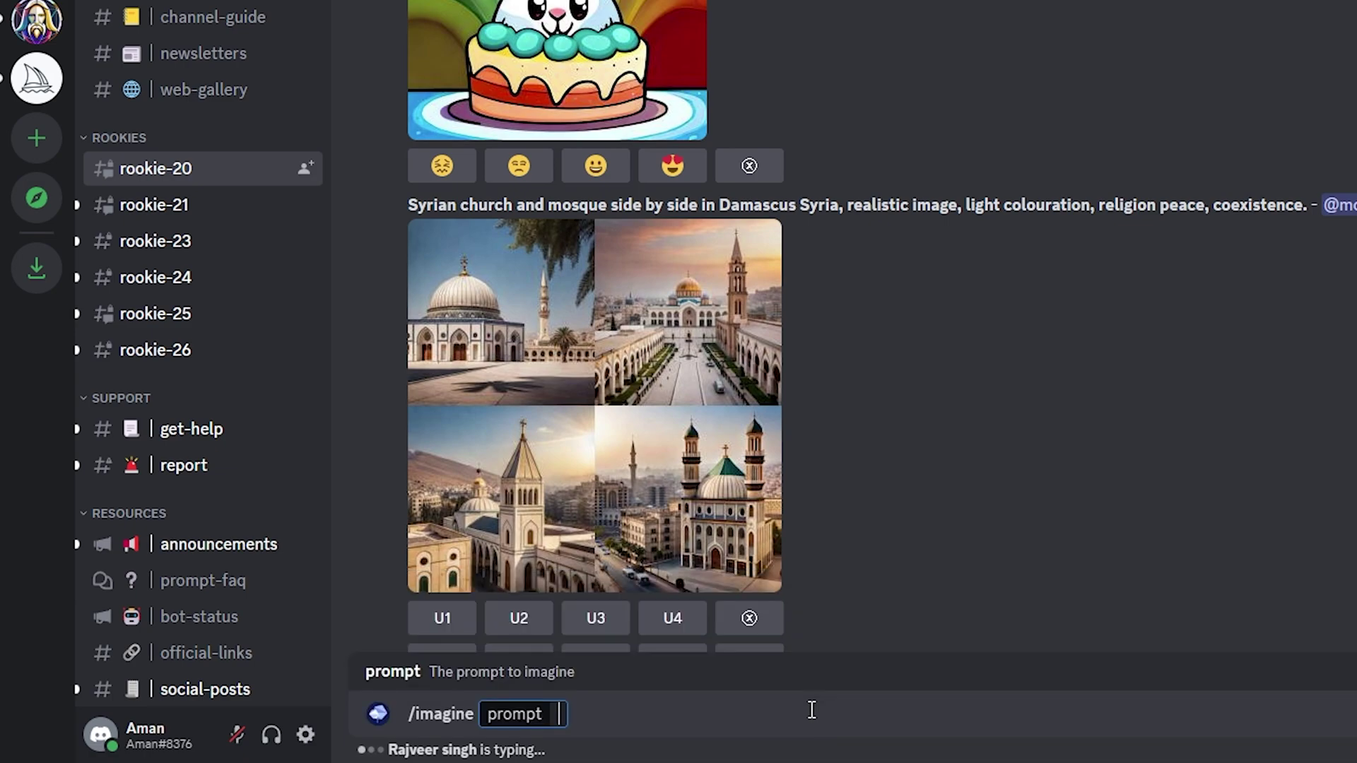
type("moneky in water ea")
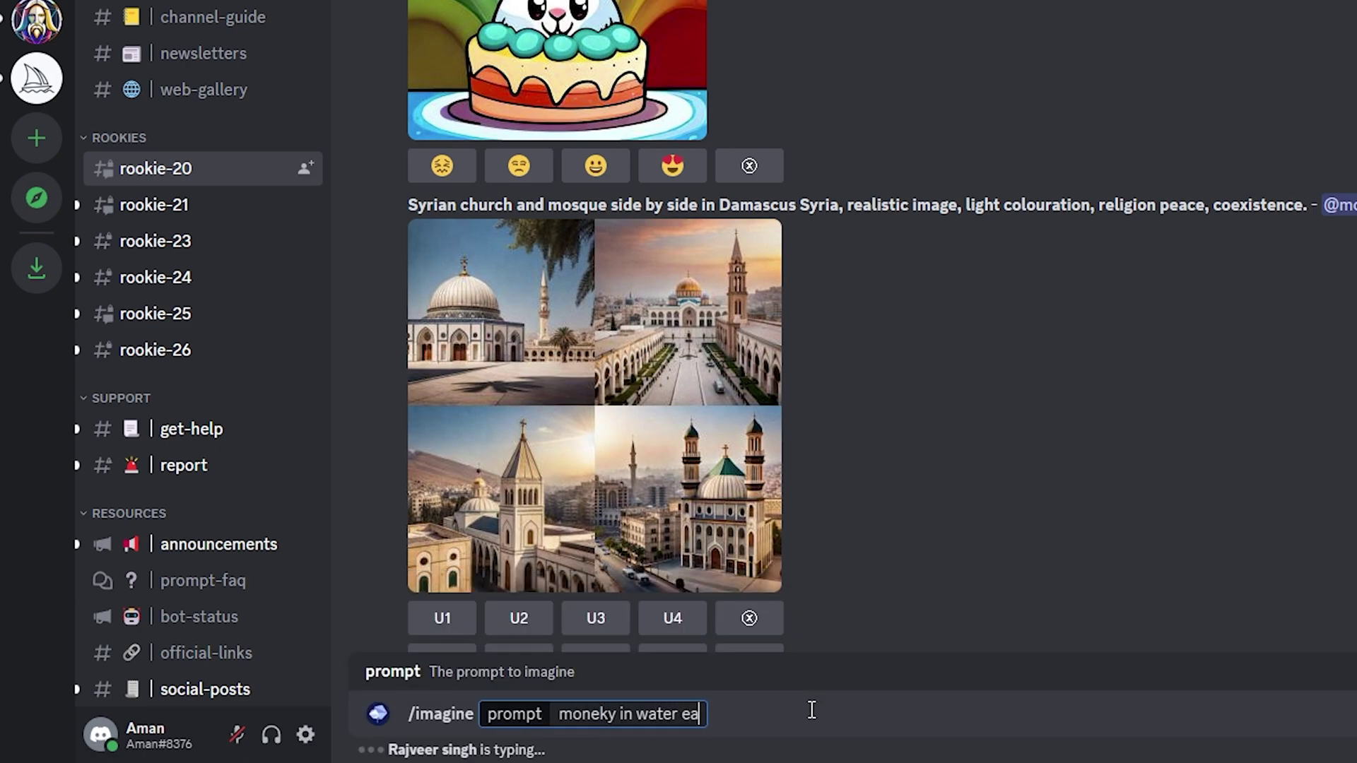
type("ting banana")
key("ctrl+Left")
key("ctrl+Left")
key("ctrl+Left")
key("Left")
key("BackSpace")
key("BackSpace")
key("BackSpace")
type("key")
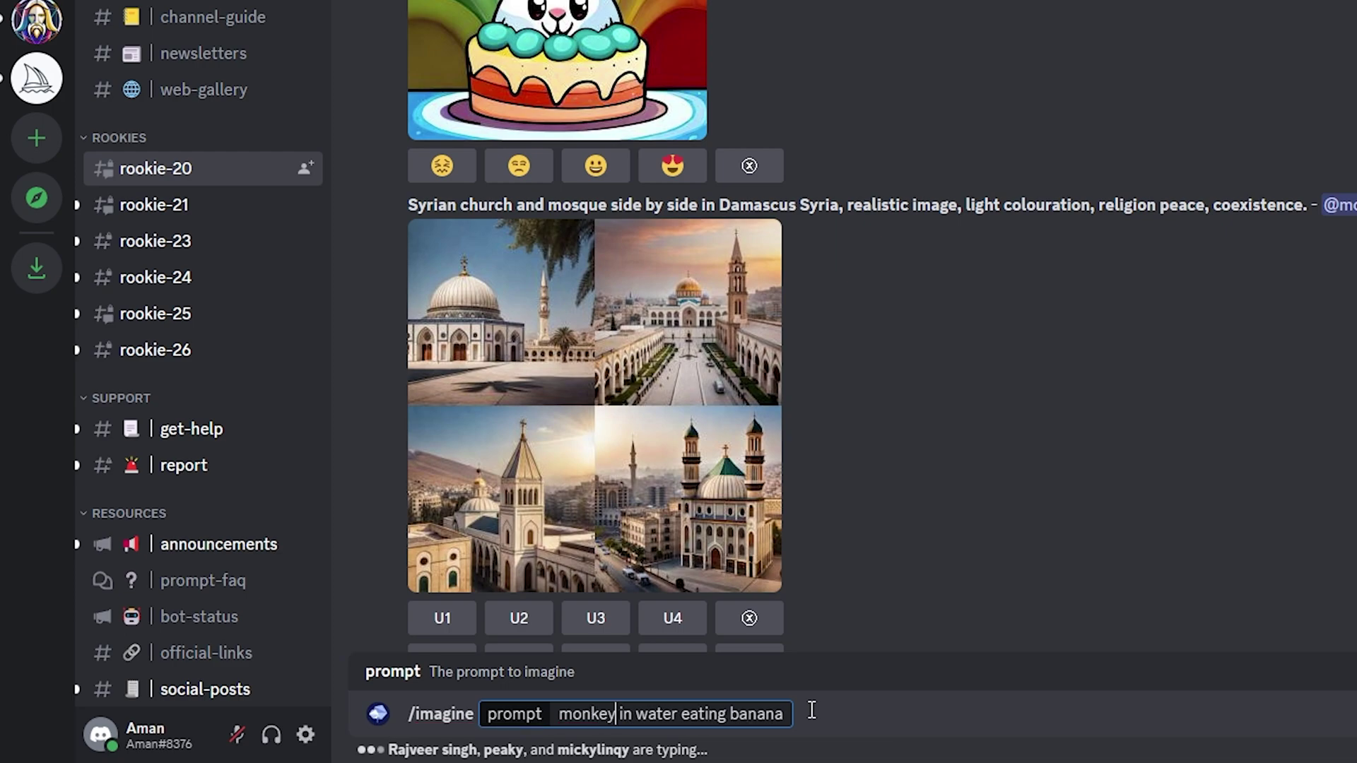
key("Return")
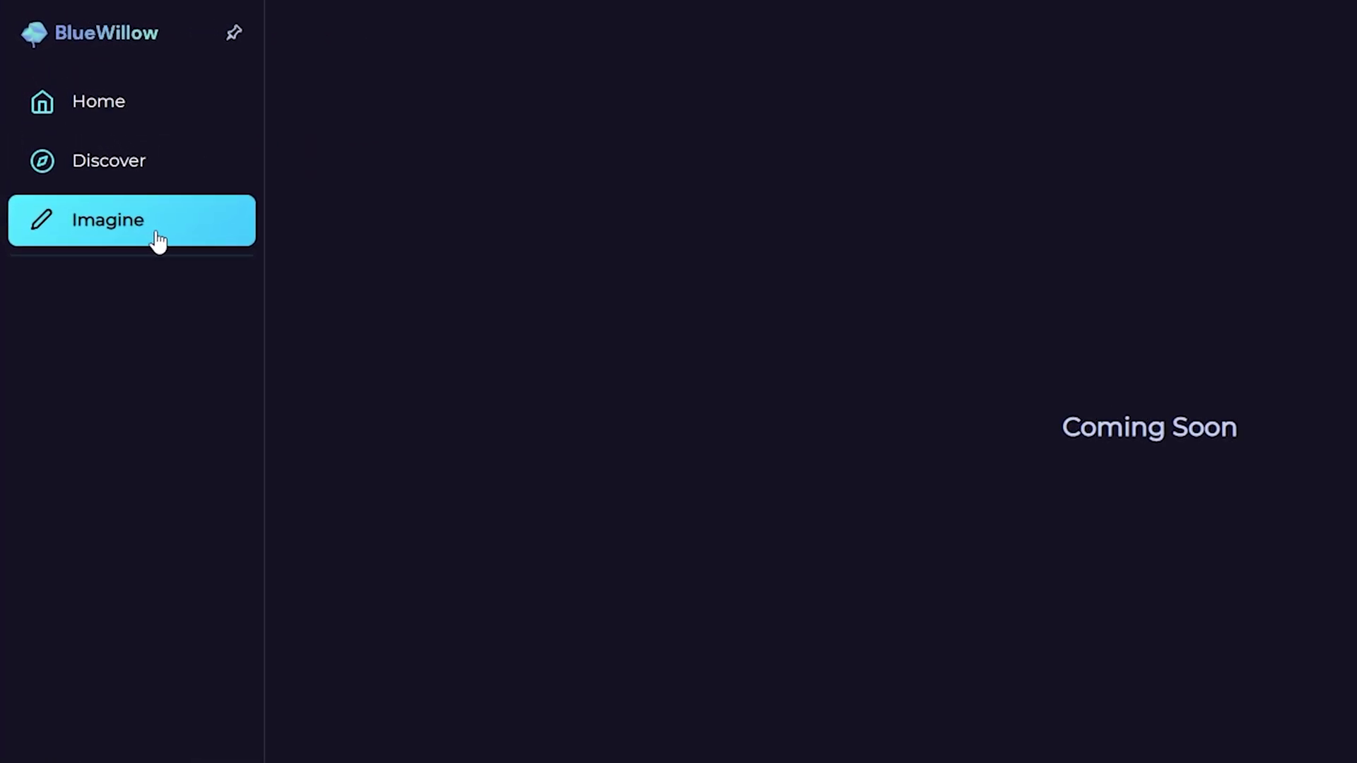
- Open BlueWillow's Home gallery to see the monkey and Iron Man images
left_click(136, 118)
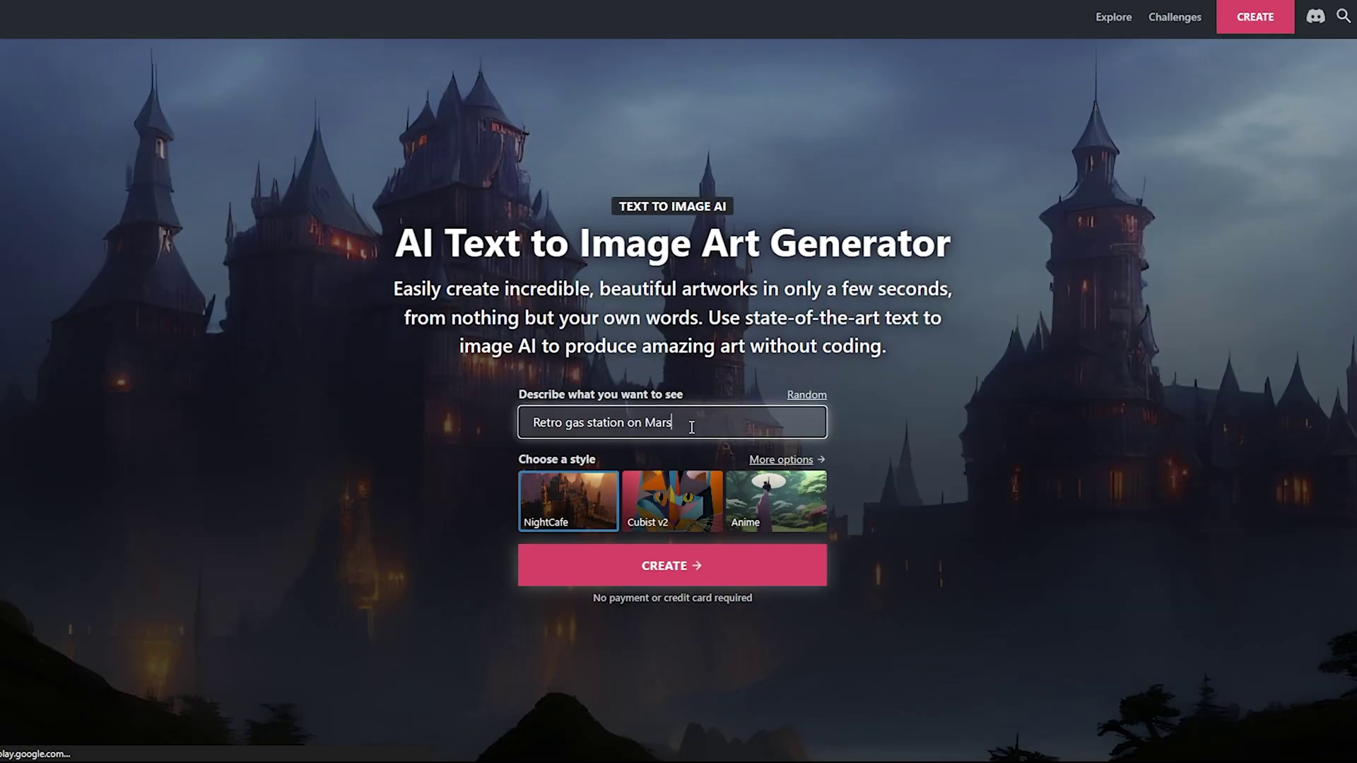
- Select the sample prompt, start a creation, and read the sign-in notice
left_click_drag(684, 420, 377, 425)
left_click(737, 424)
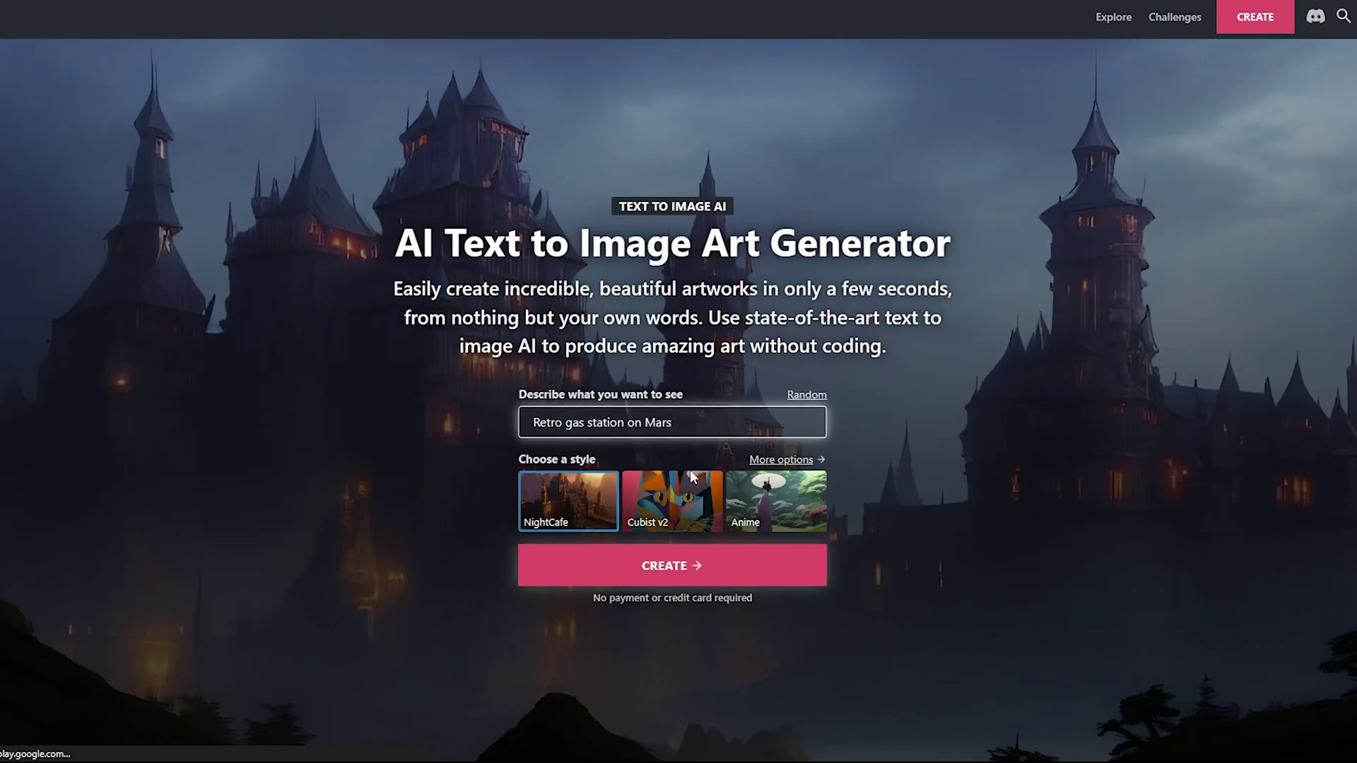
left_click(673, 565)
left_click_drag(560, 89, 664, 93)
left_click(685, 121)
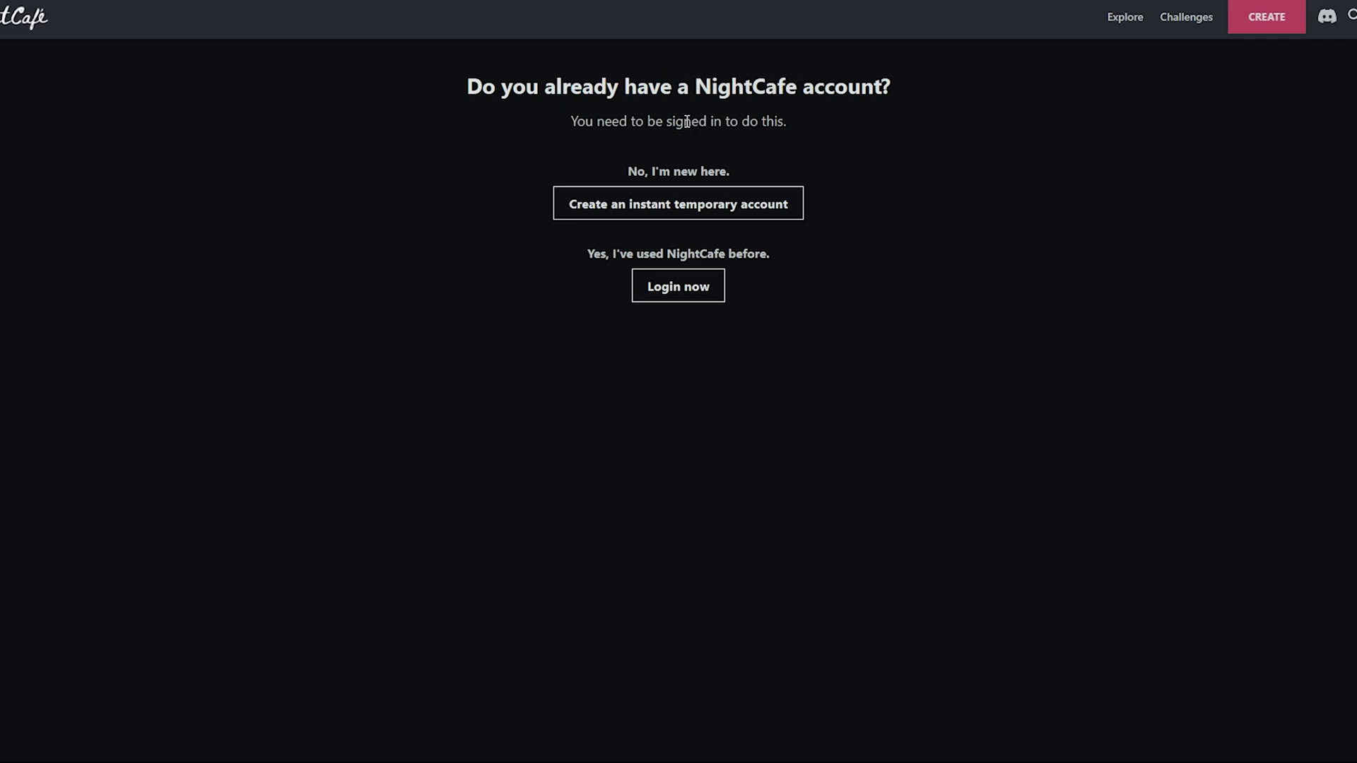
left_click_drag(592, 121, 699, 151)
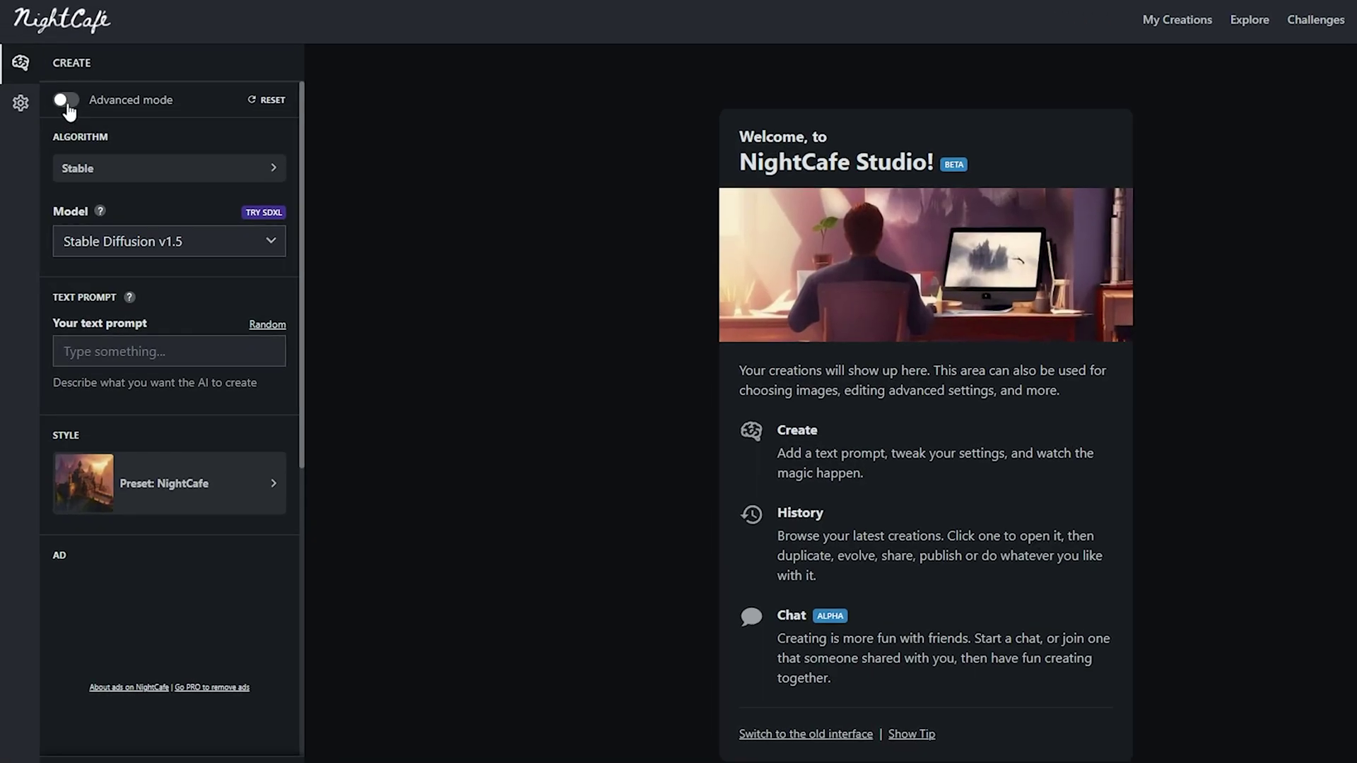
- Enable Advanced mode with Stable Diffusion v1.4 and bring 'iron man in disney land' into the Advanced Prompt Editor
left_click(66, 102)
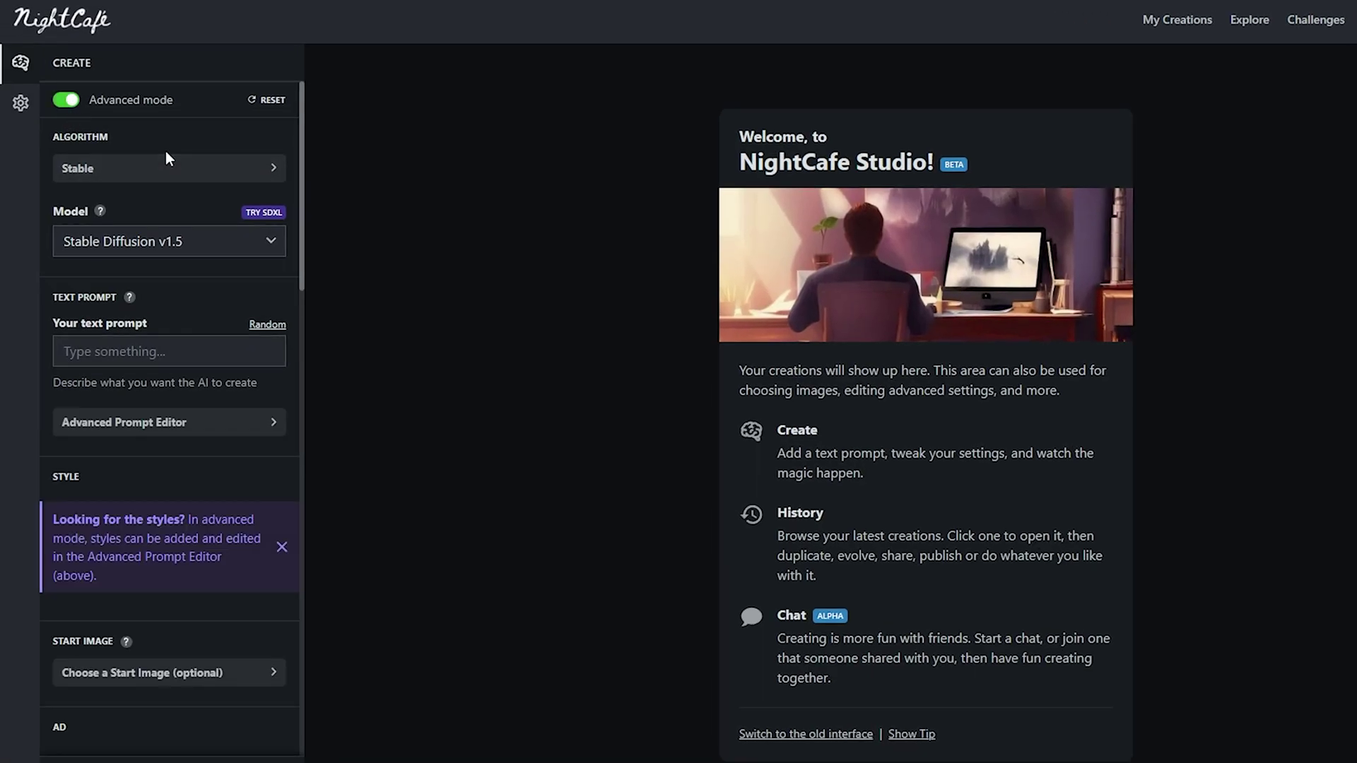
left_click(166, 169)
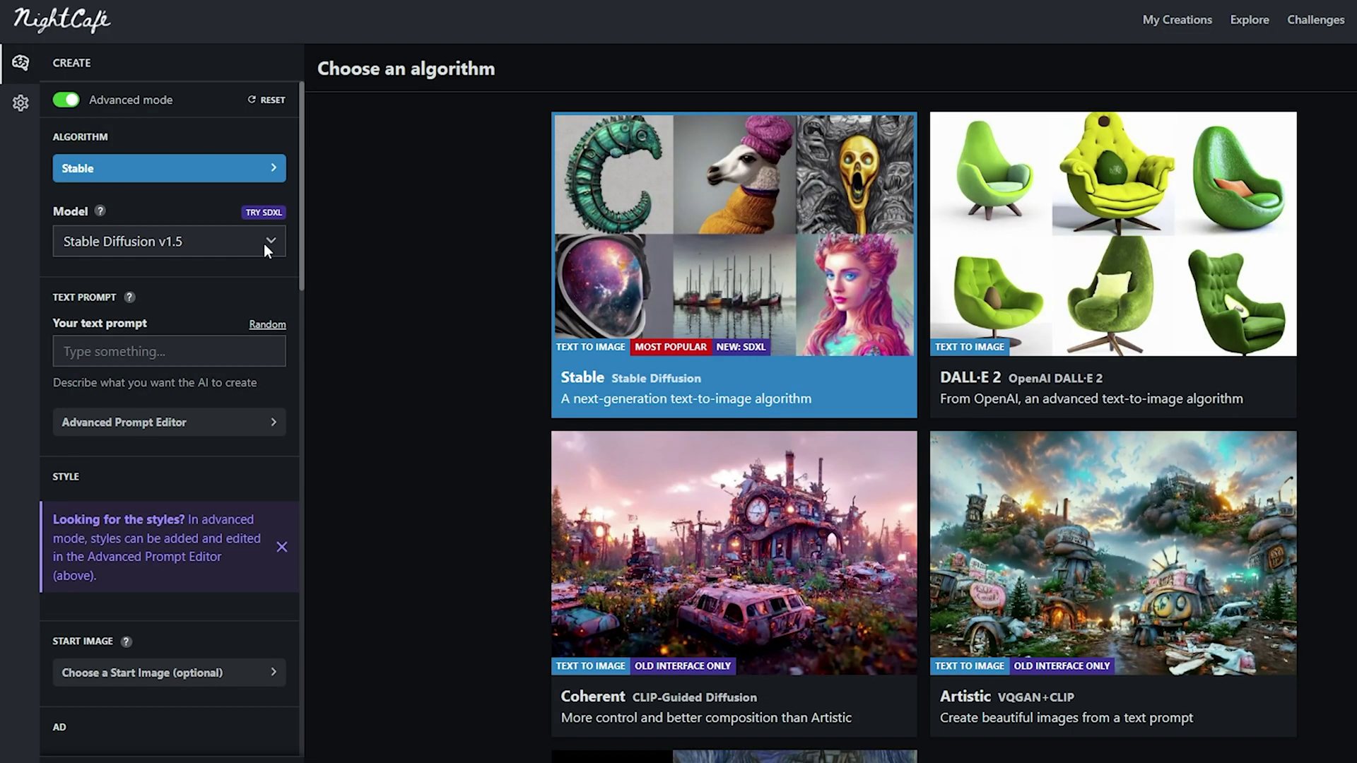
left_click(263, 243)
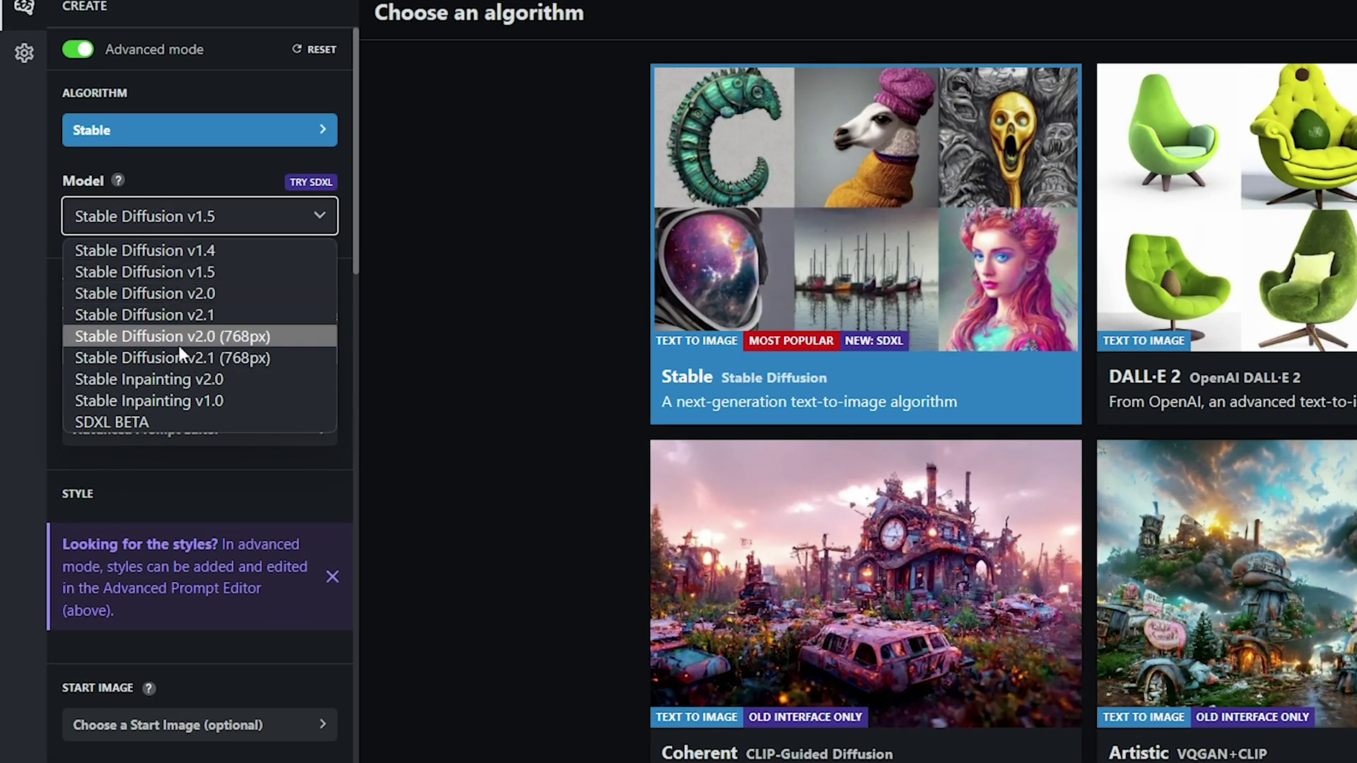
left_click(235, 251)
left_click(187, 346)
type("iron man in disney land")
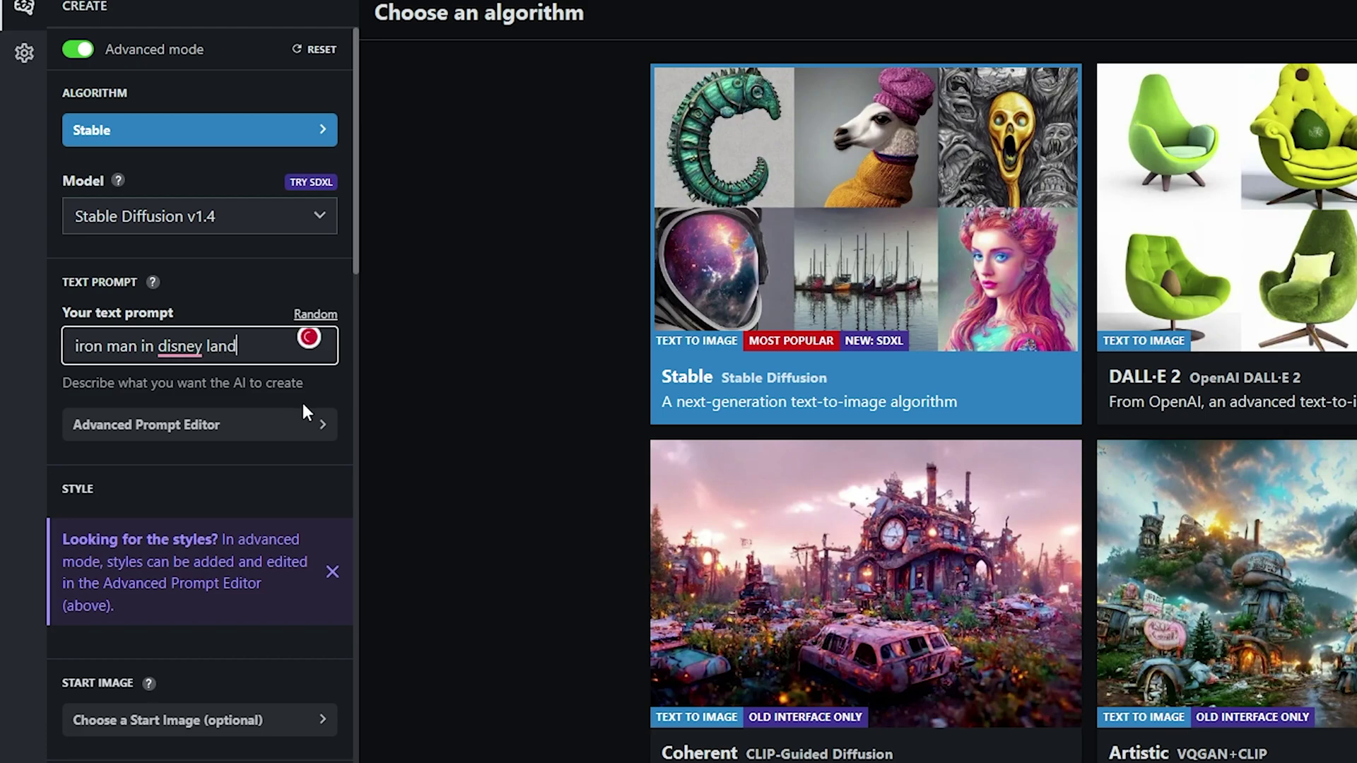
left_click(272, 436)
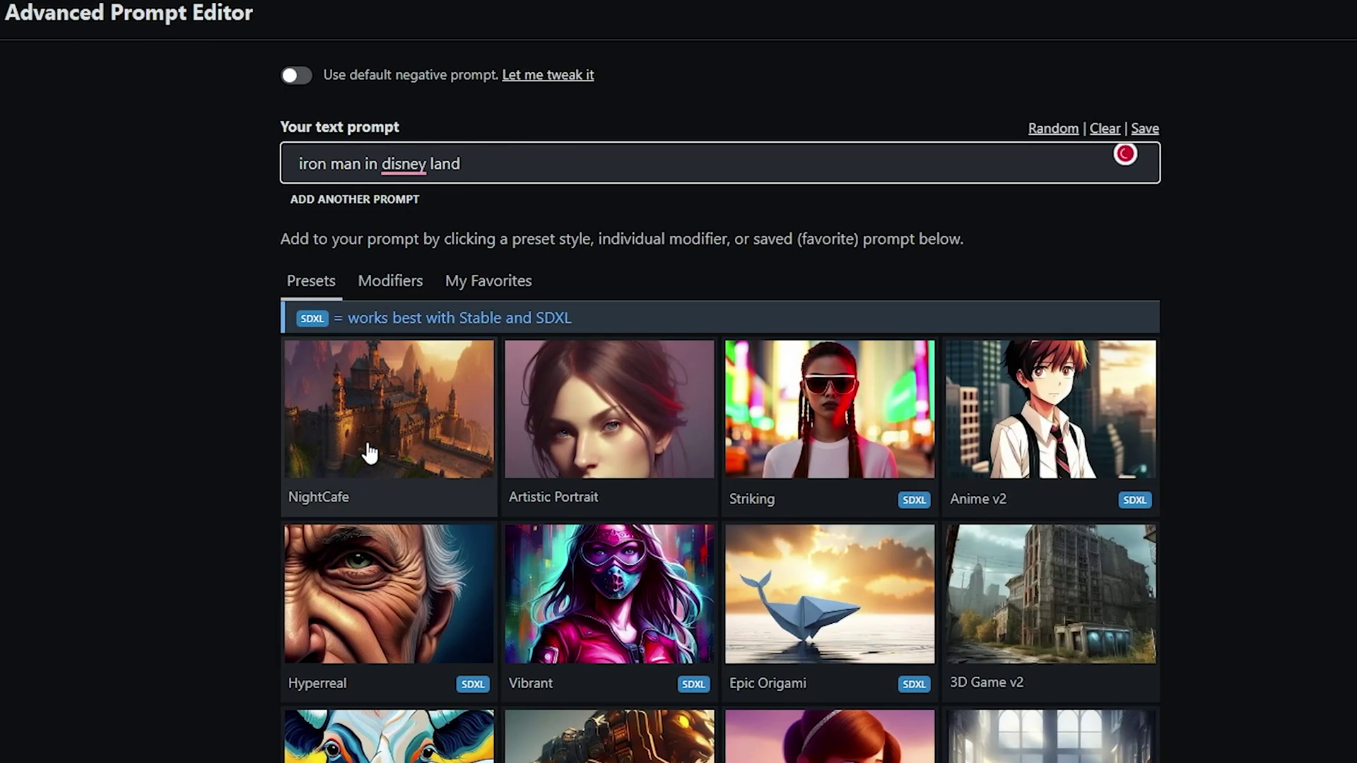
- Add the Anime v2, Vibrant and Modern Comic presets, then close the prompt editor
left_click(1040, 413)
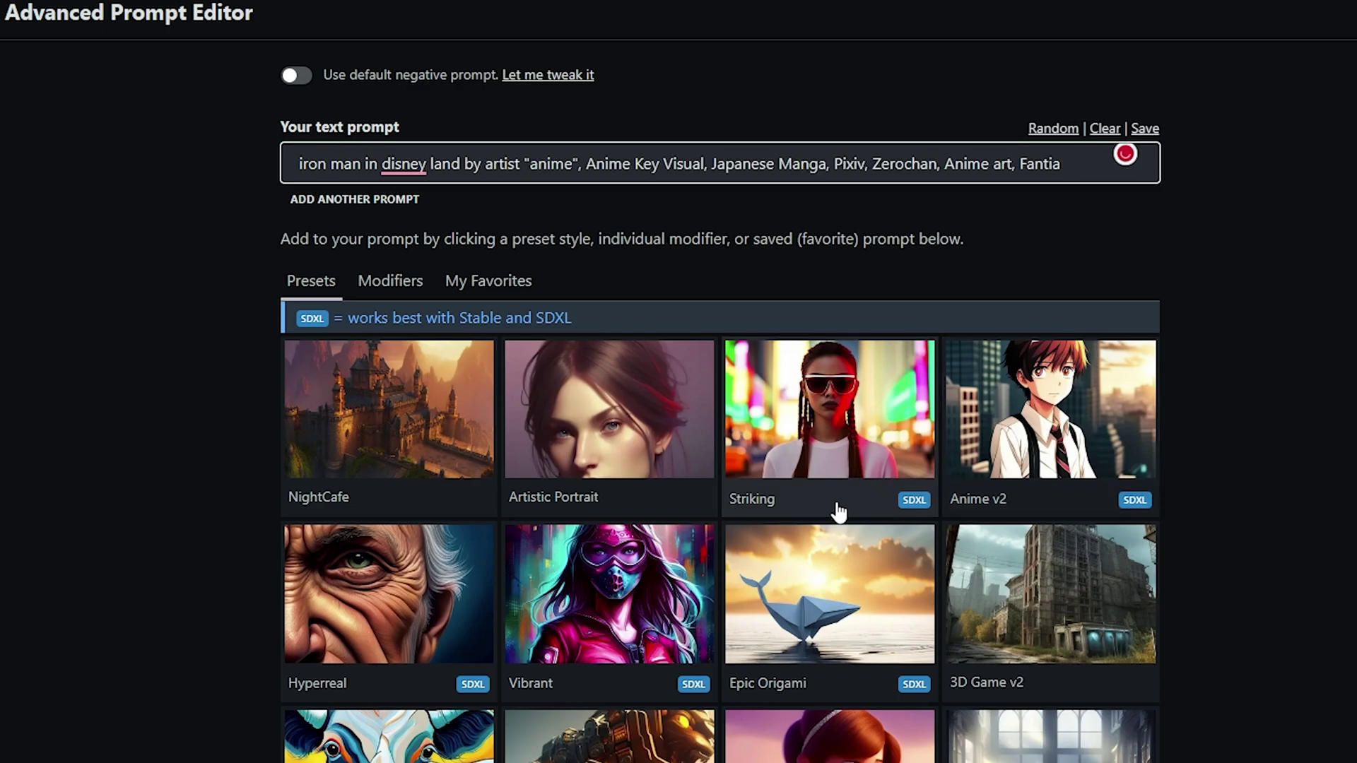
scroll(838, 510, "down", 3)
left_click(593, 329)
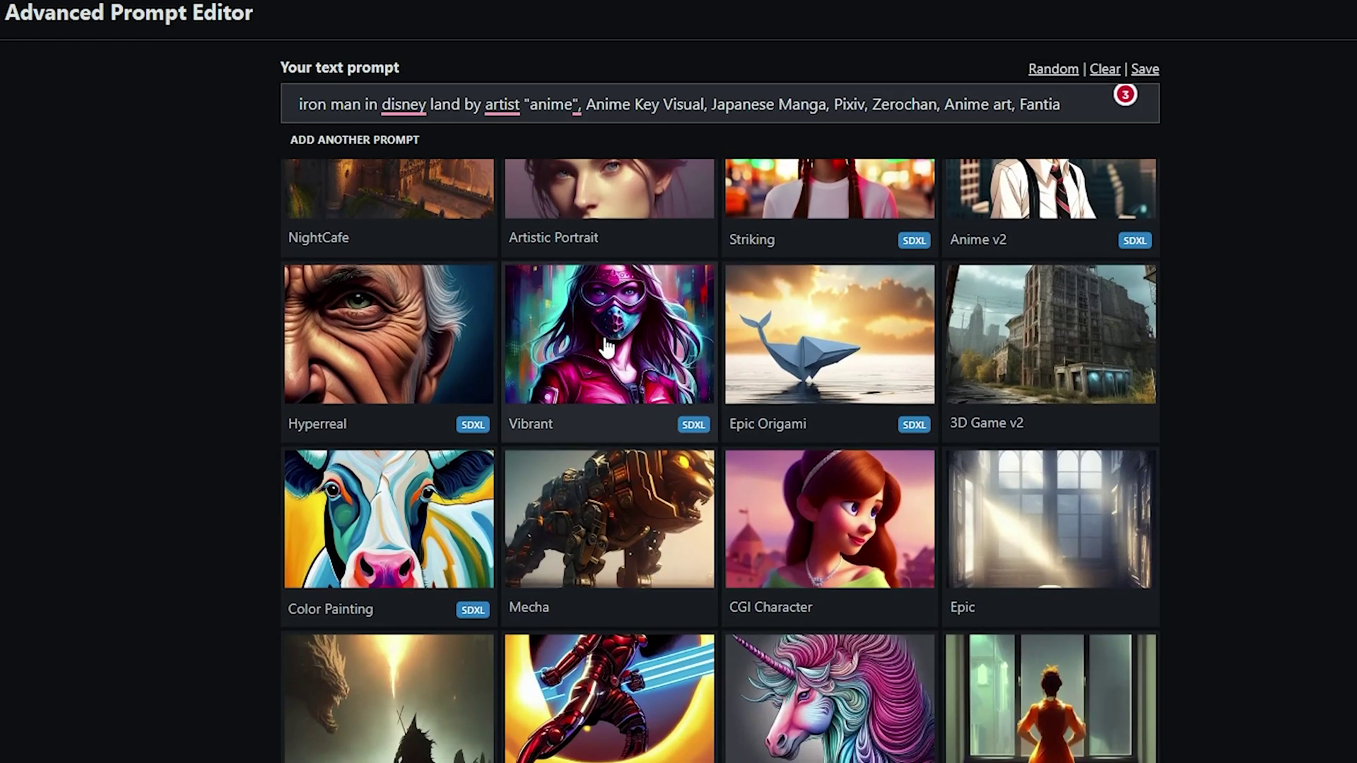
scroll(238, 520, "down", 3)
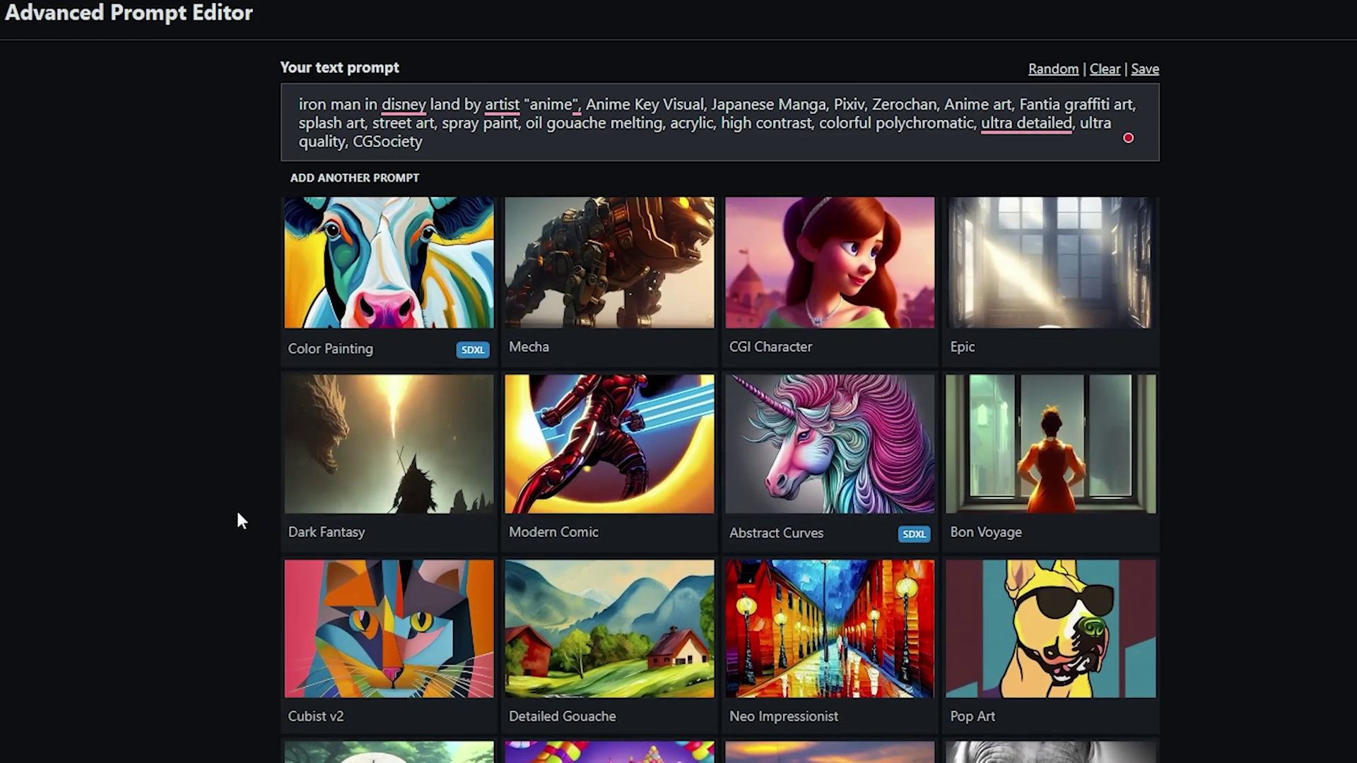
left_click(606, 499)
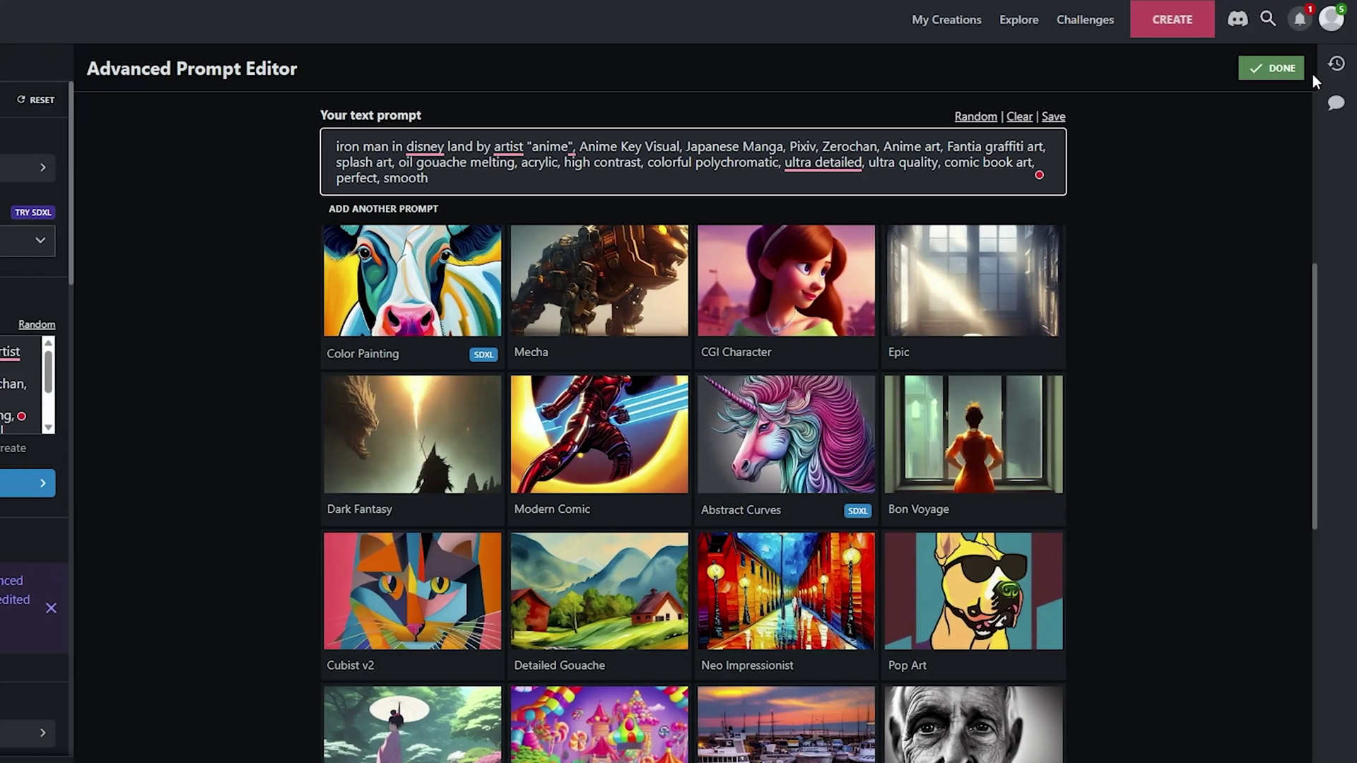
left_click(1354, 67)
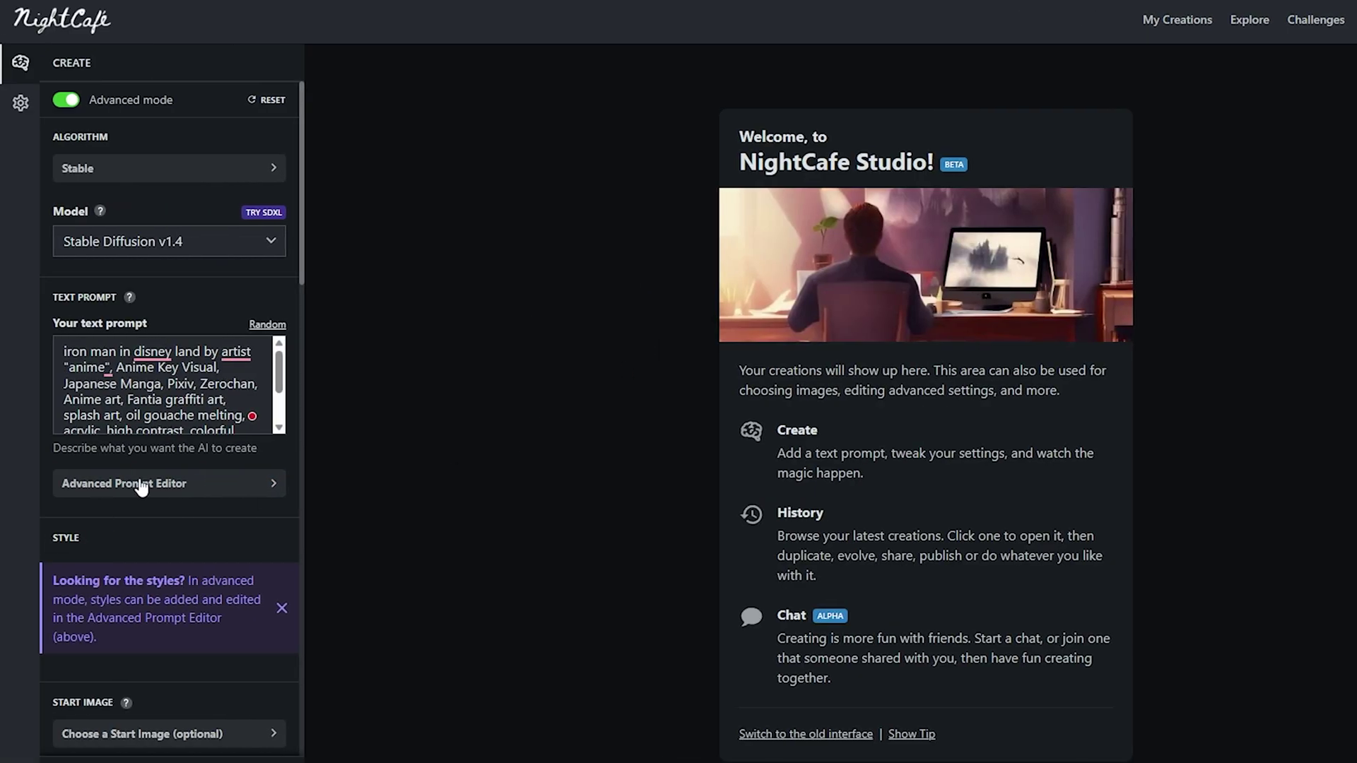
scroll(263, 419, "down", 2)
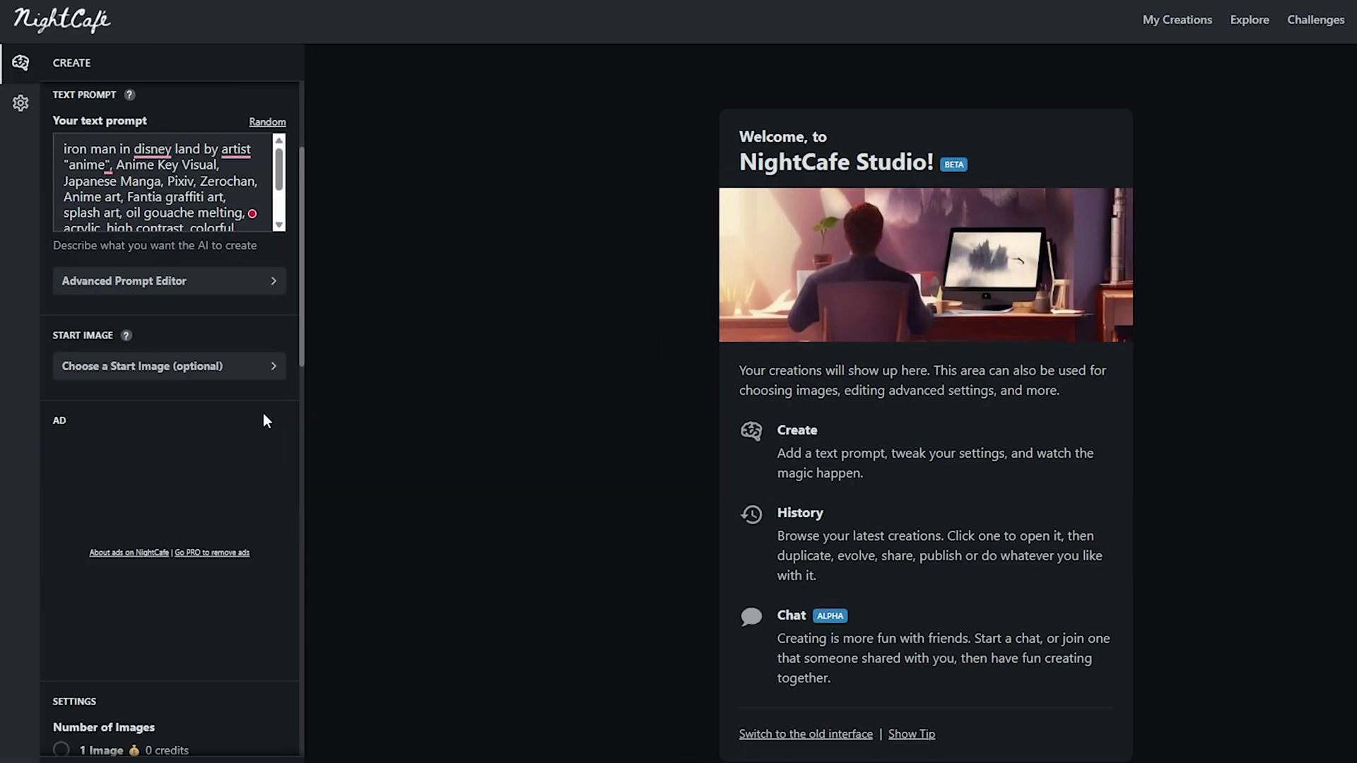
- Browse NightCafe's Choose a Start Image library
left_click(212, 367)
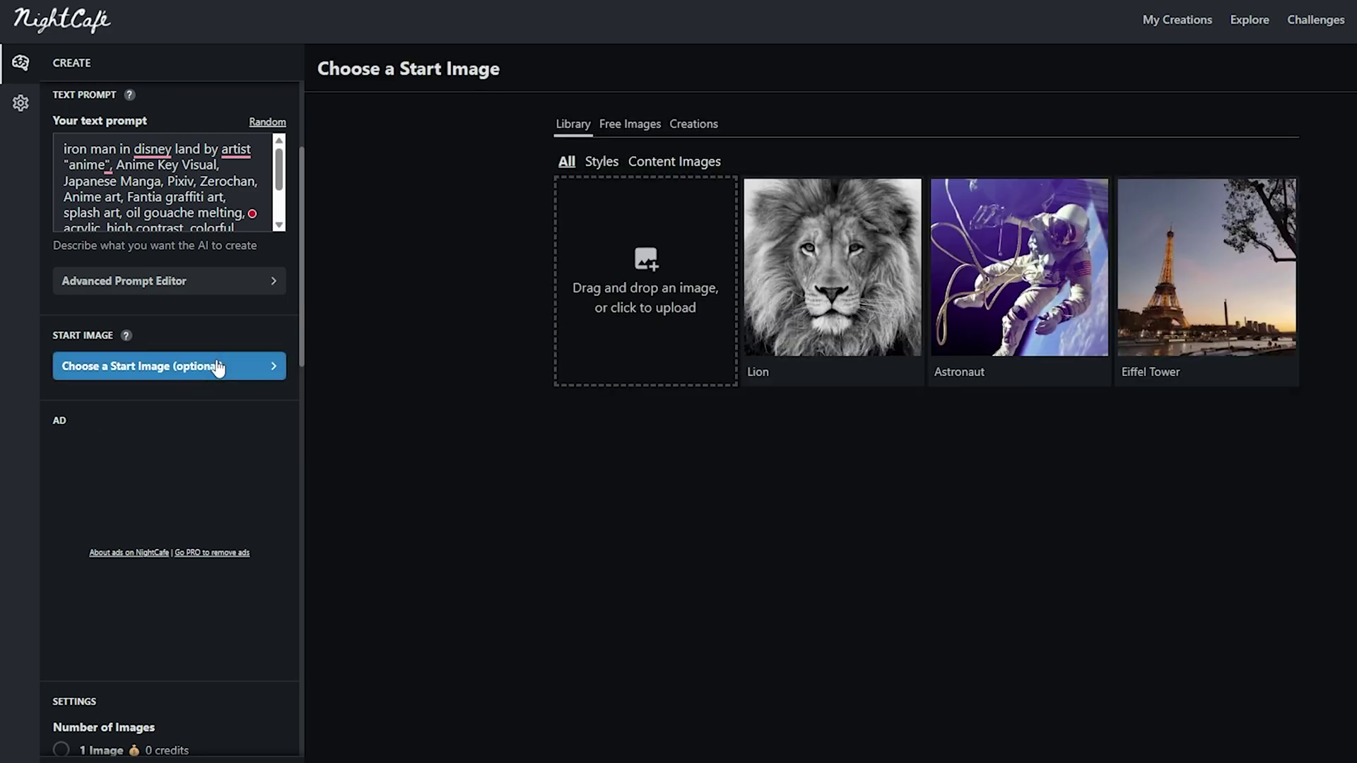
scroll(212, 371, "down", 4)
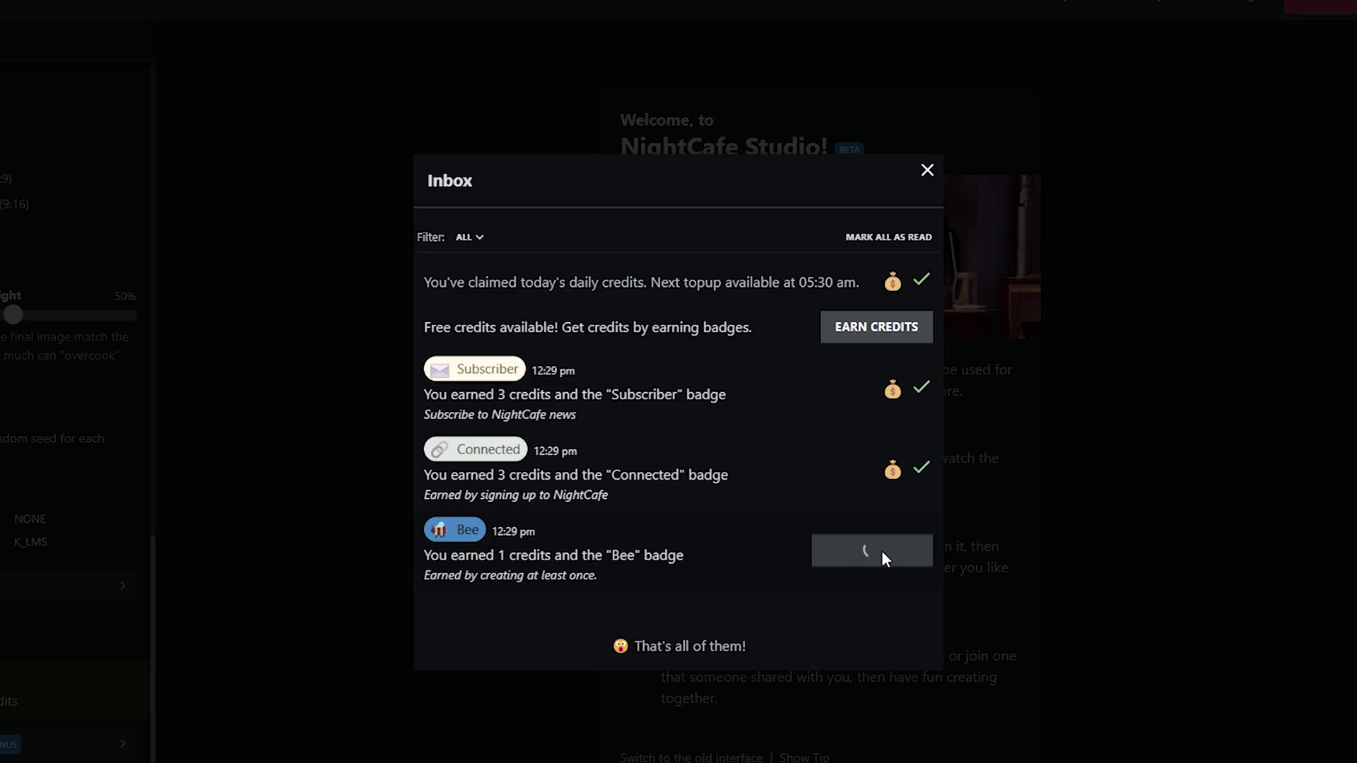
- Close the credits inbox and go to NightCafe's Daily Challenge page
left_click(927, 173)
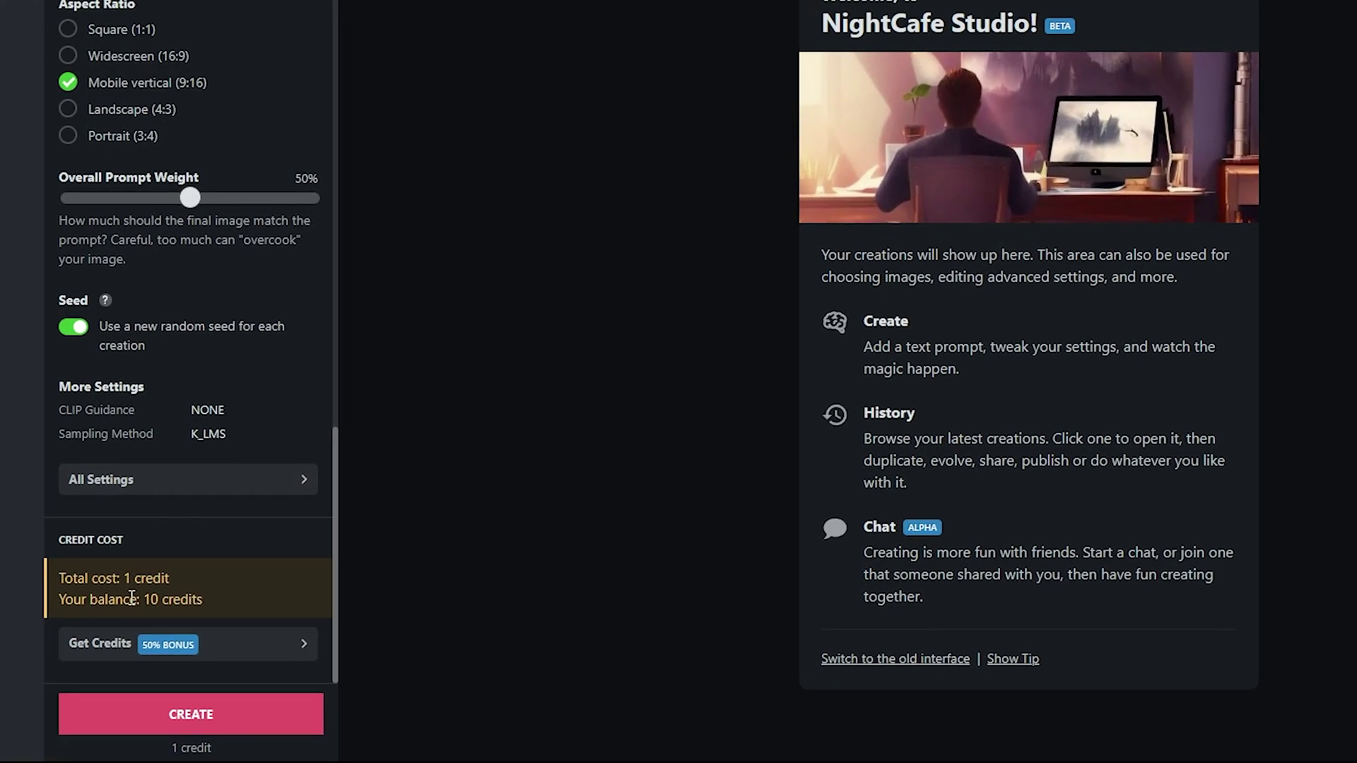
left_click_drag(131, 599, 175, 599)
left_click(296, 570)
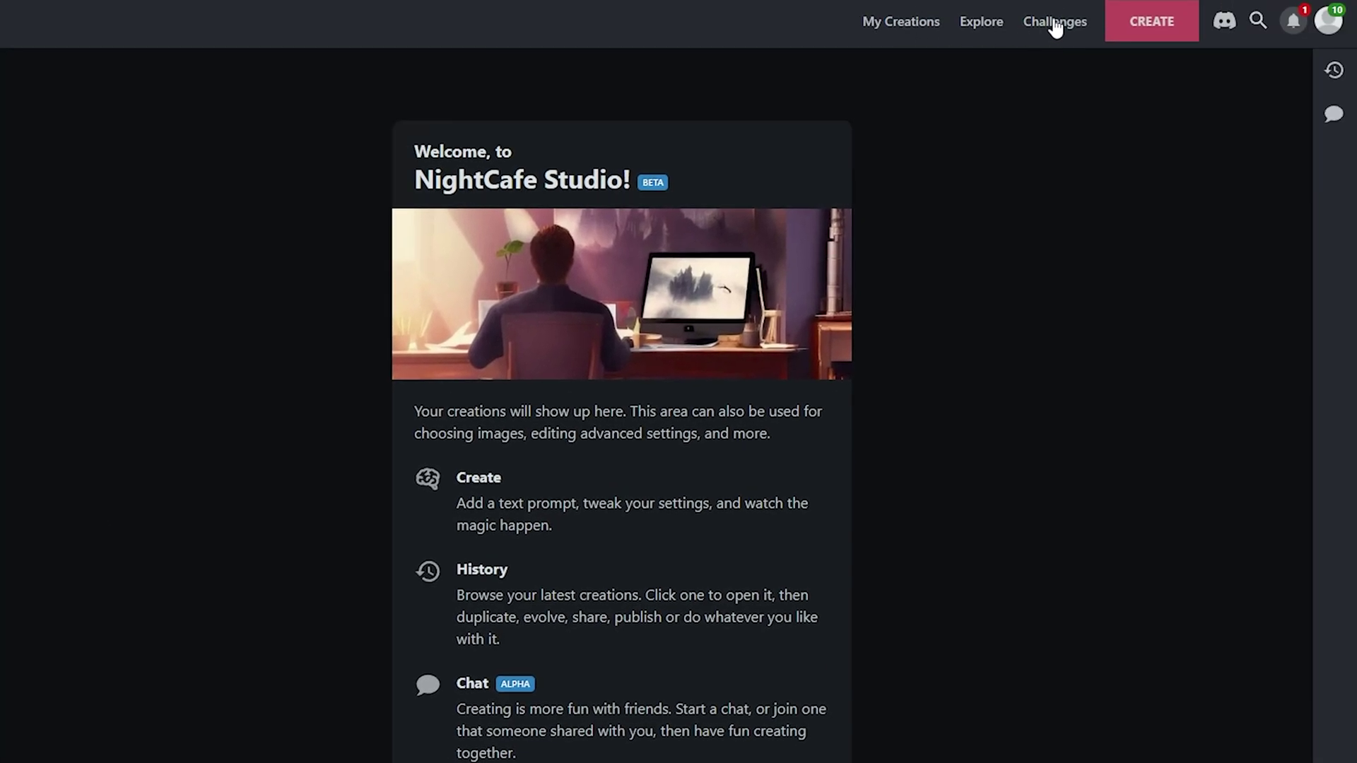
left_click(1055, 24)
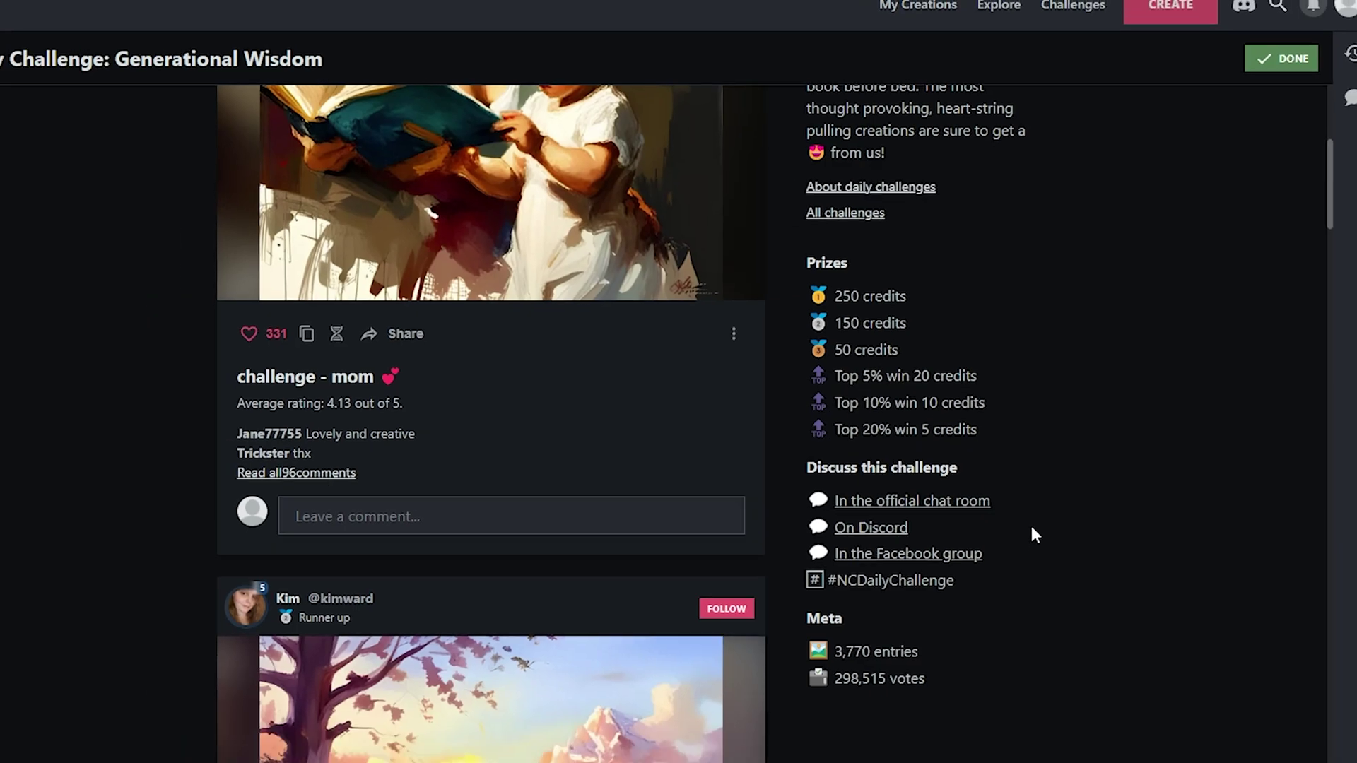
scroll(1133, 468, "up", 5)
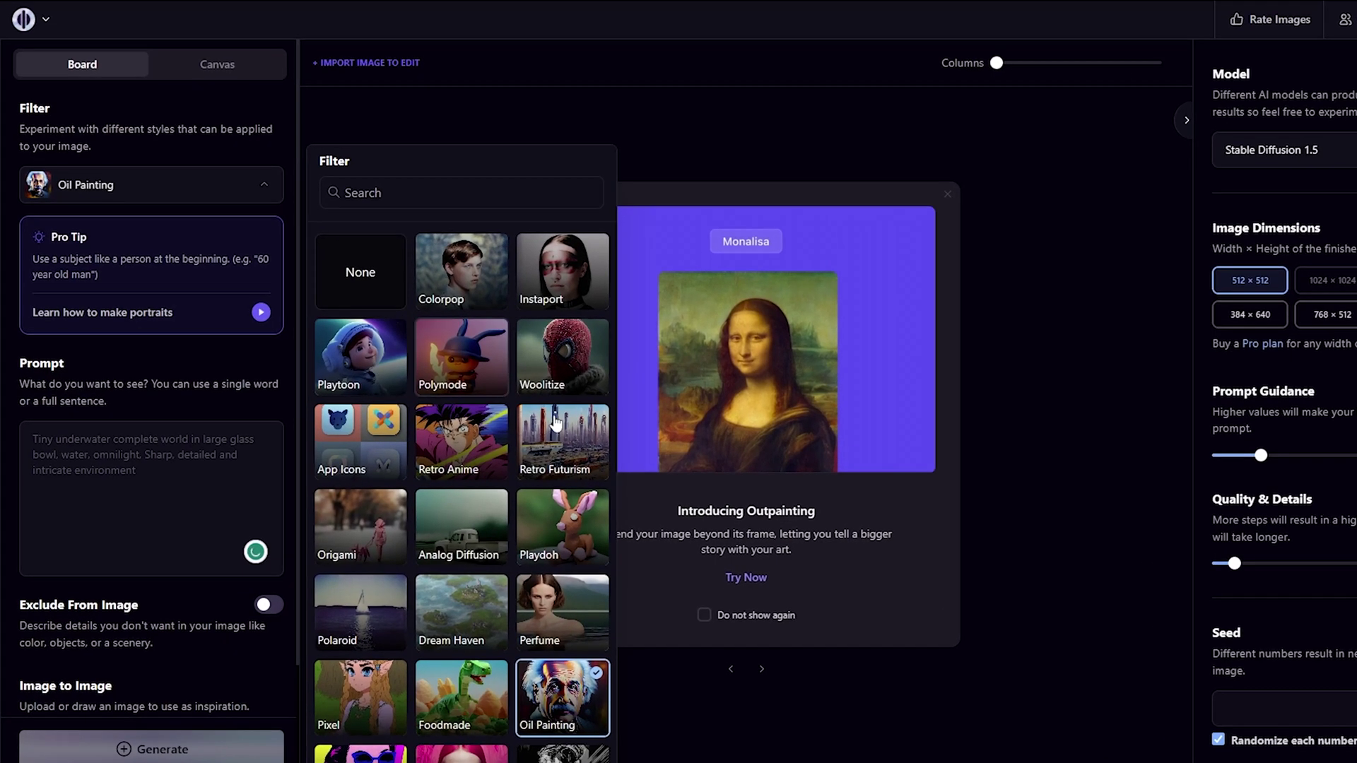
scroll(404, 556, "down", 3)
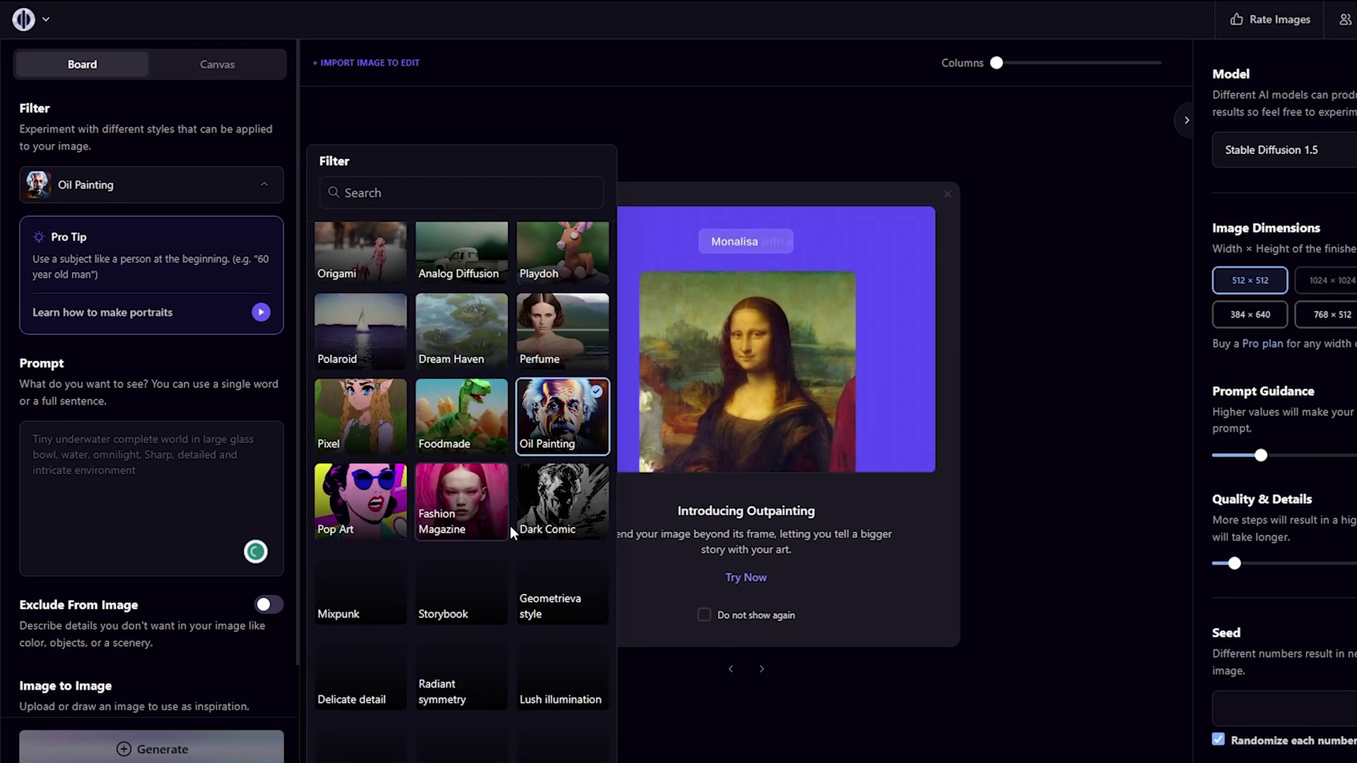
scroll(404, 556, "down", 5)
scroll(404, 556, "up", 1)
scroll(410, 533, "up", 3)
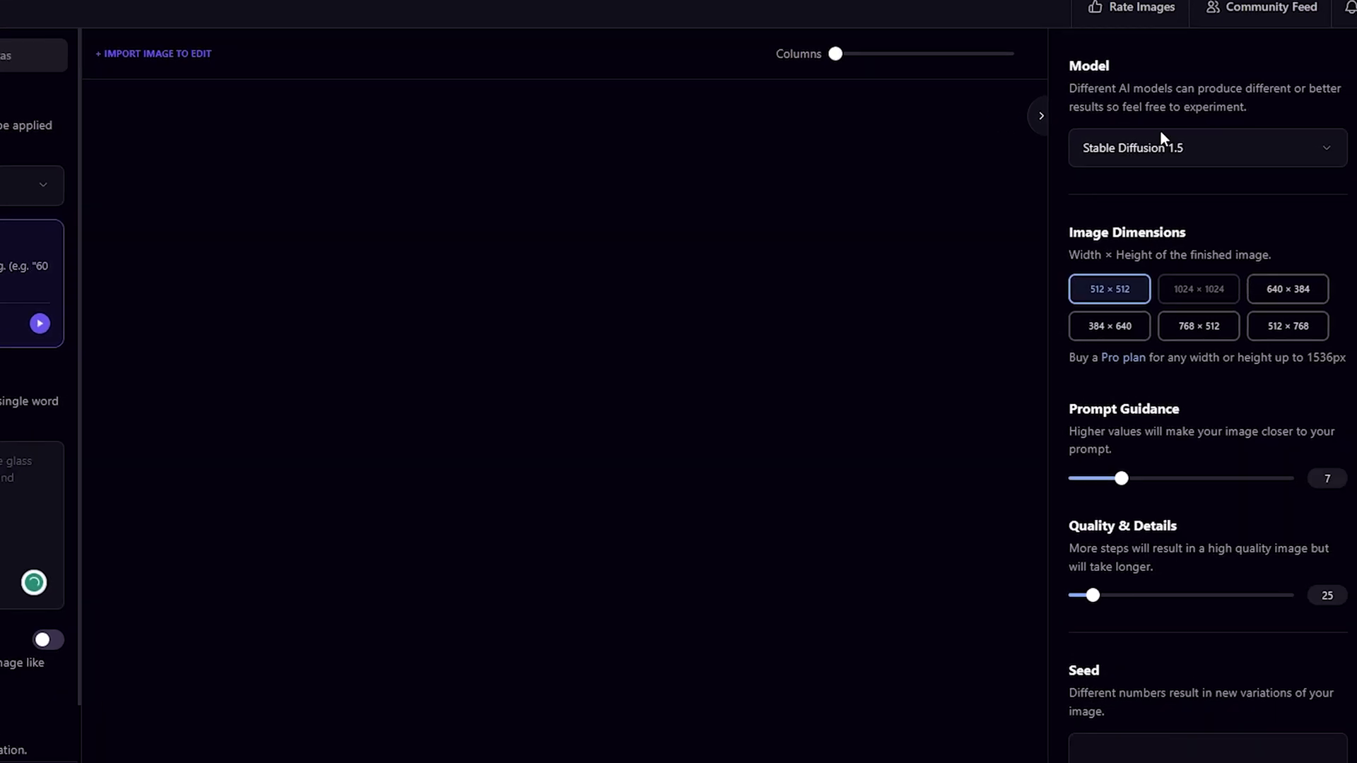
- Show Playground AI's models: Playground v1, Stable Diffusion and DALL-E 2
left_click(1127, 143)
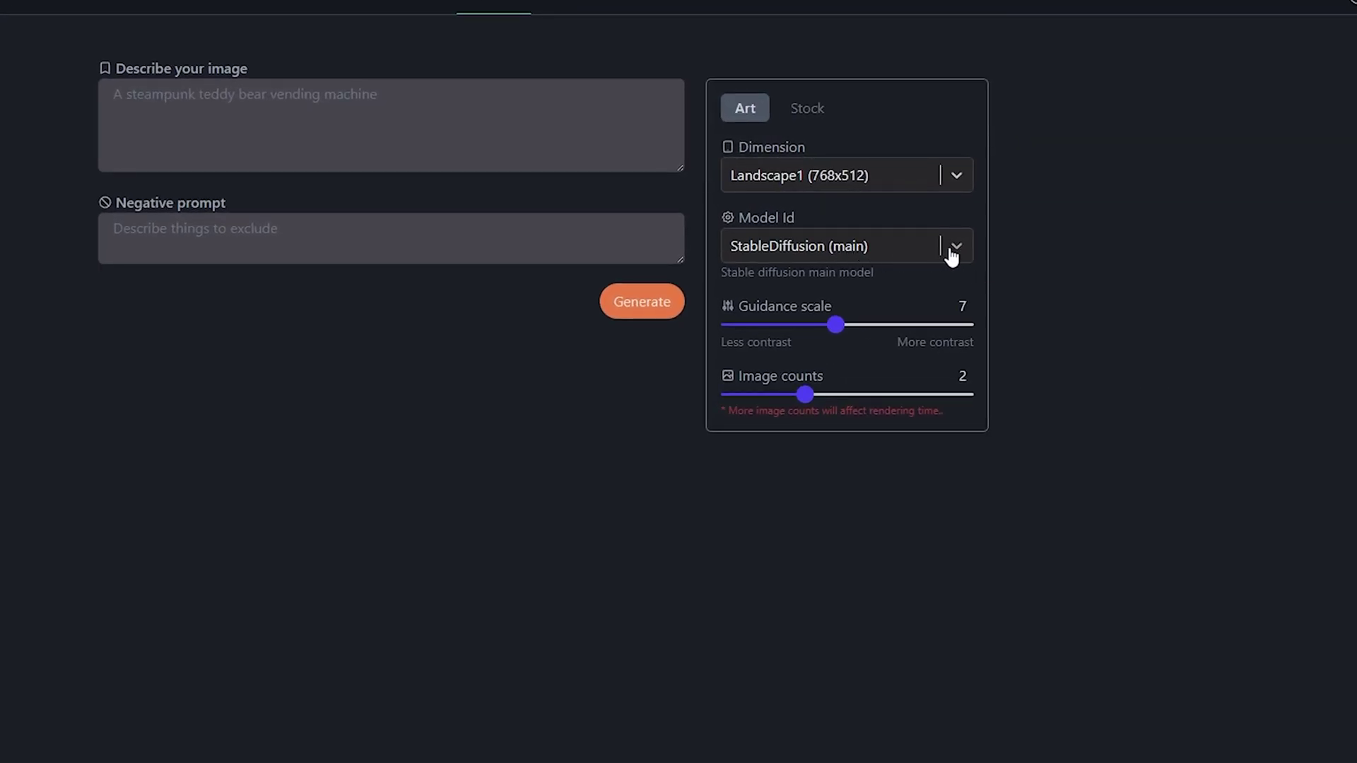
- Switch InstantArt's model to MidJourney V4 inspired and focus the image description box
left_click(957, 250)
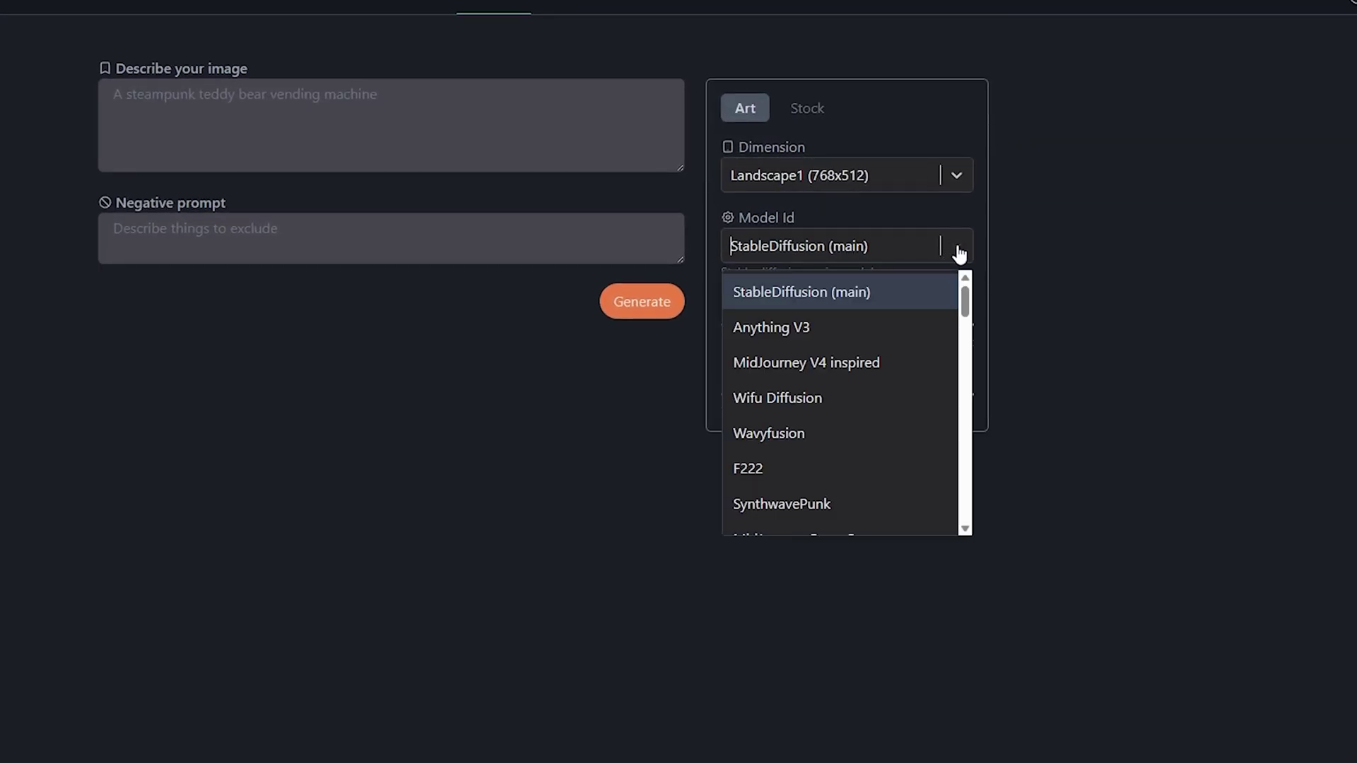
left_click(859, 383)
left_click(412, 142)
type("iron man figt")
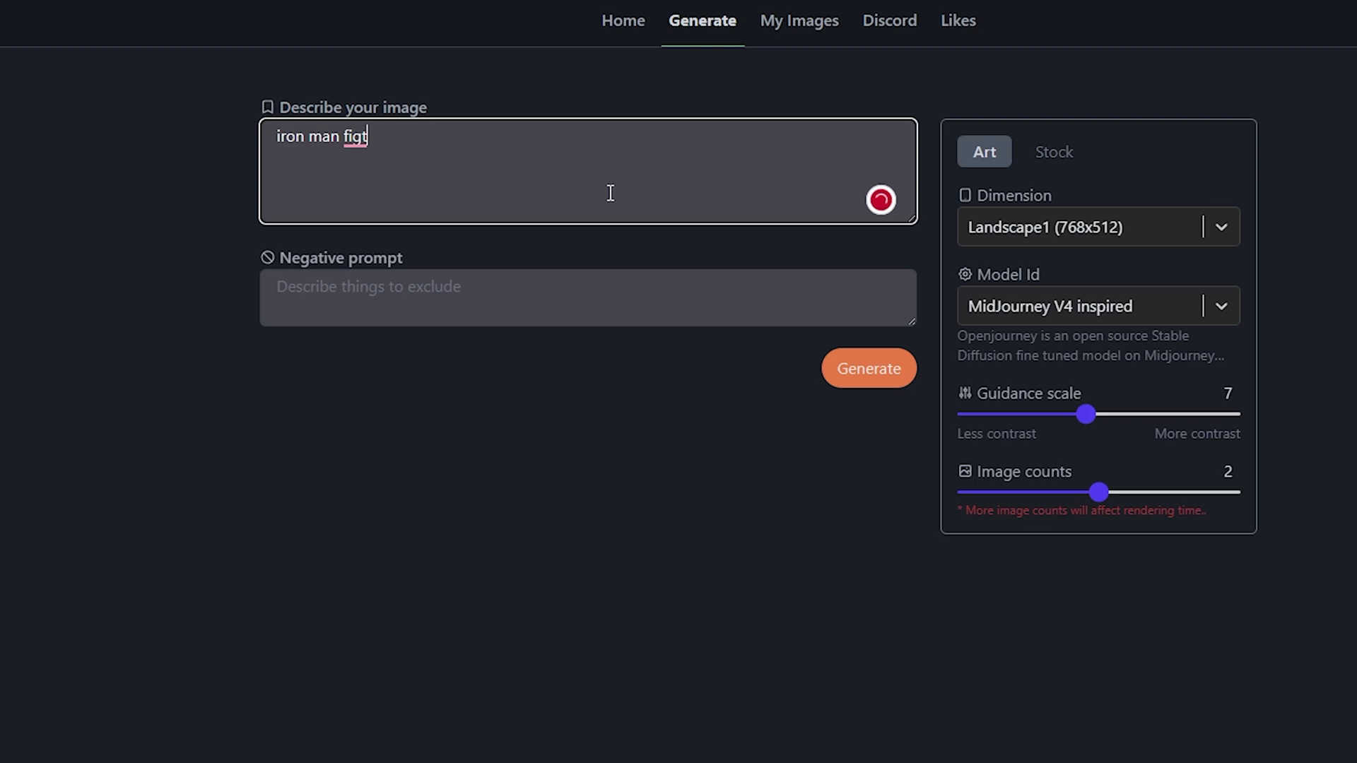
type("hing")
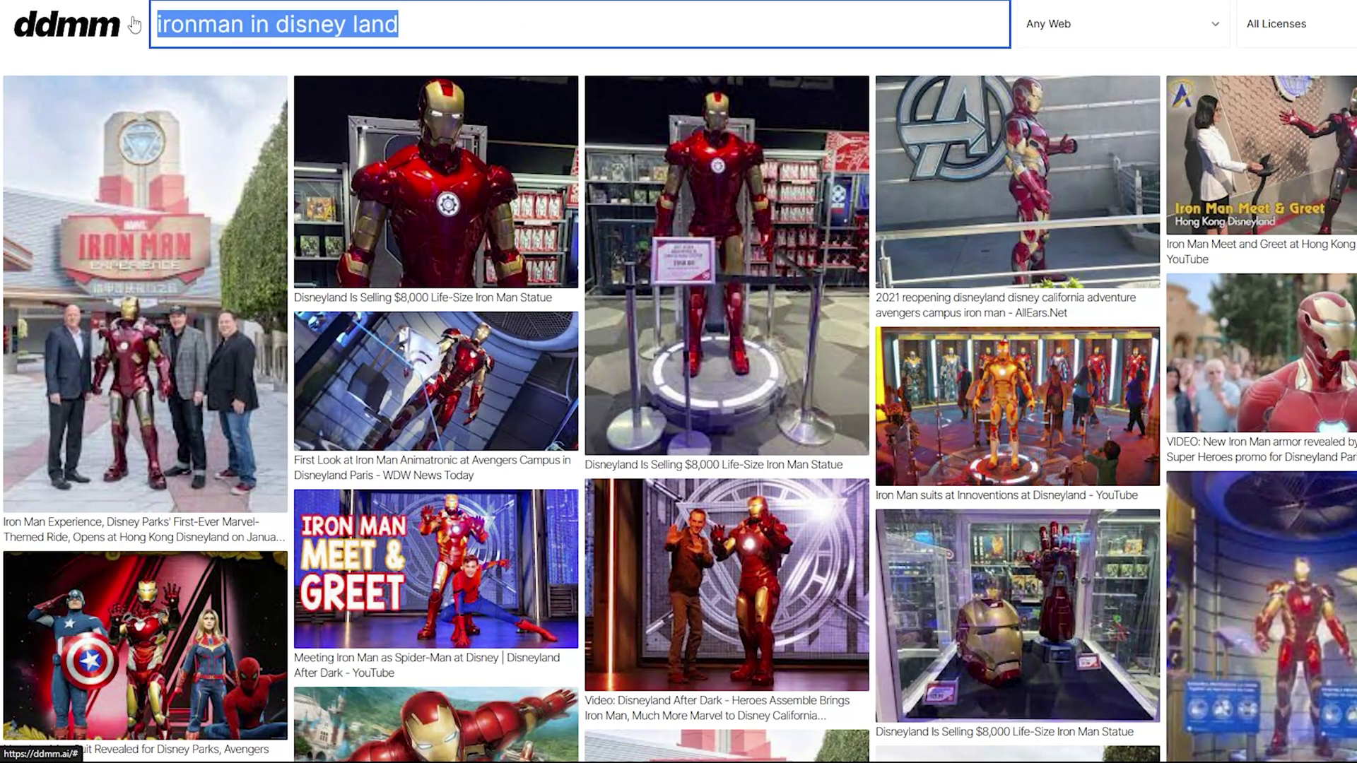
type("ani")
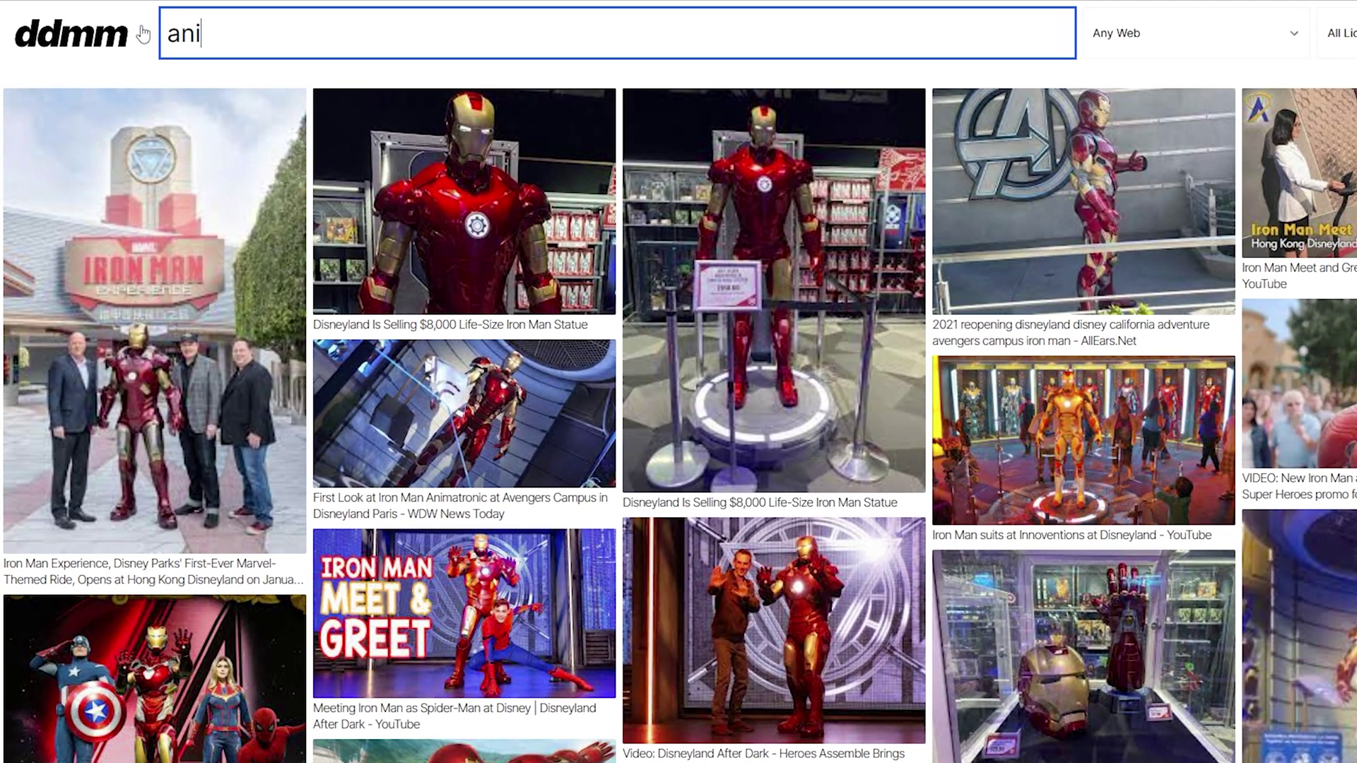
type("me girl shocked")
- Search ddmm for 'anime girl shocked', edit an expanded suggestion, then copy the Pollinations README prompt
key("Return")
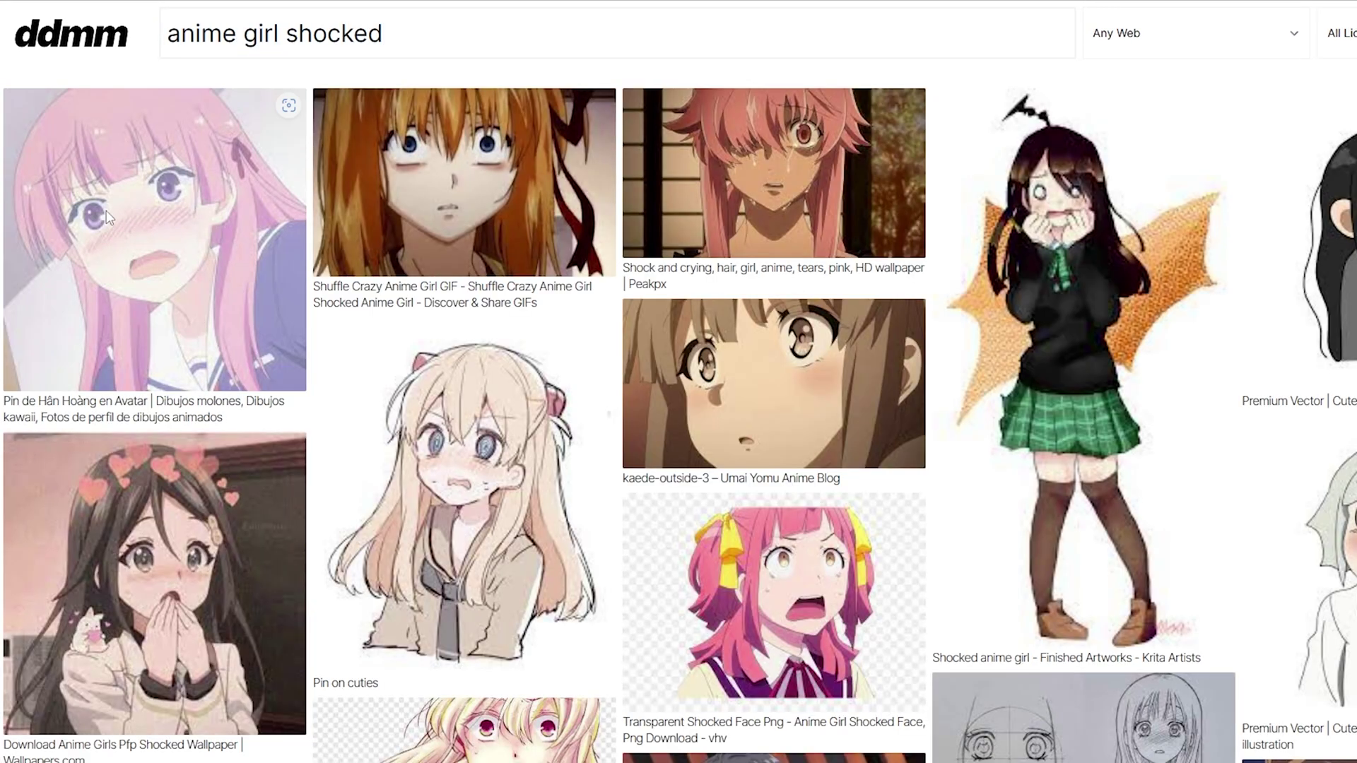
left_click(107, 218)
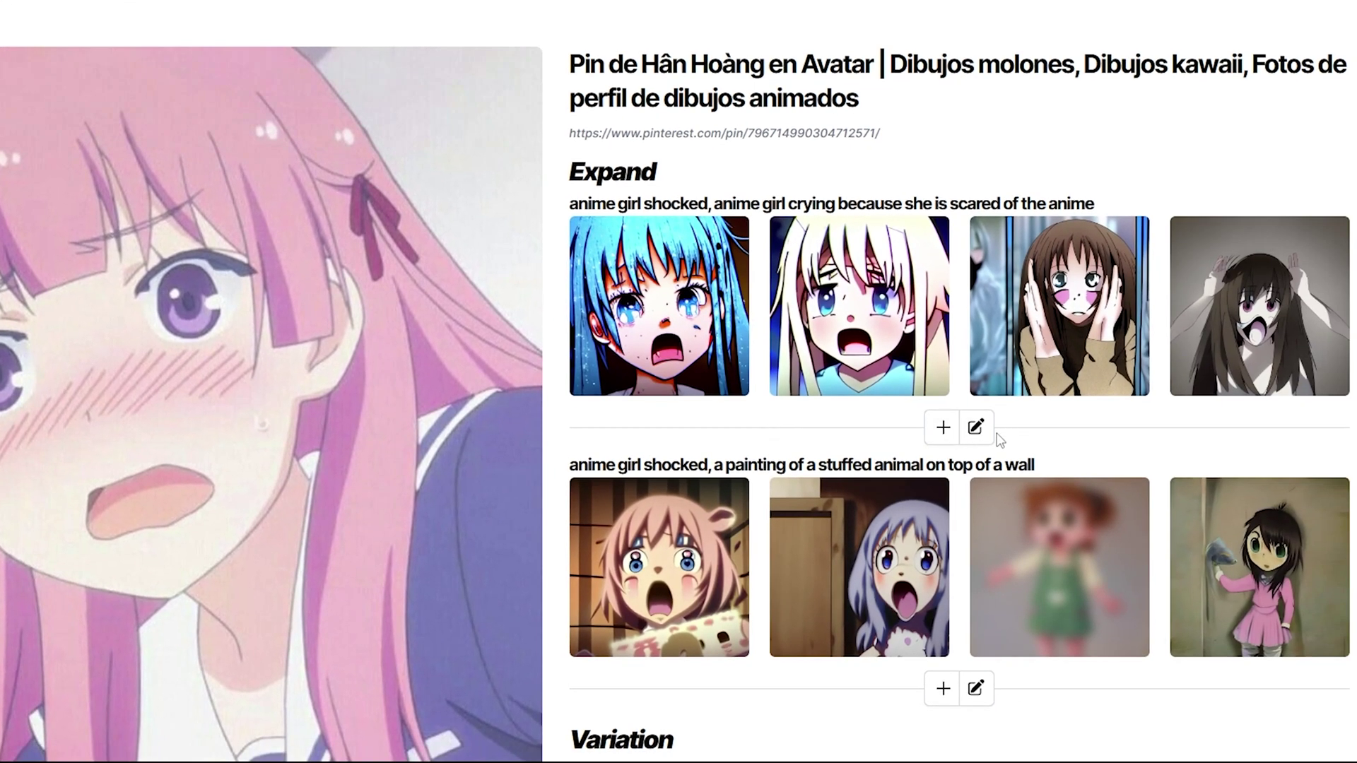
left_click(975, 426)
left_click_drag(722, 428, 1121, 428)
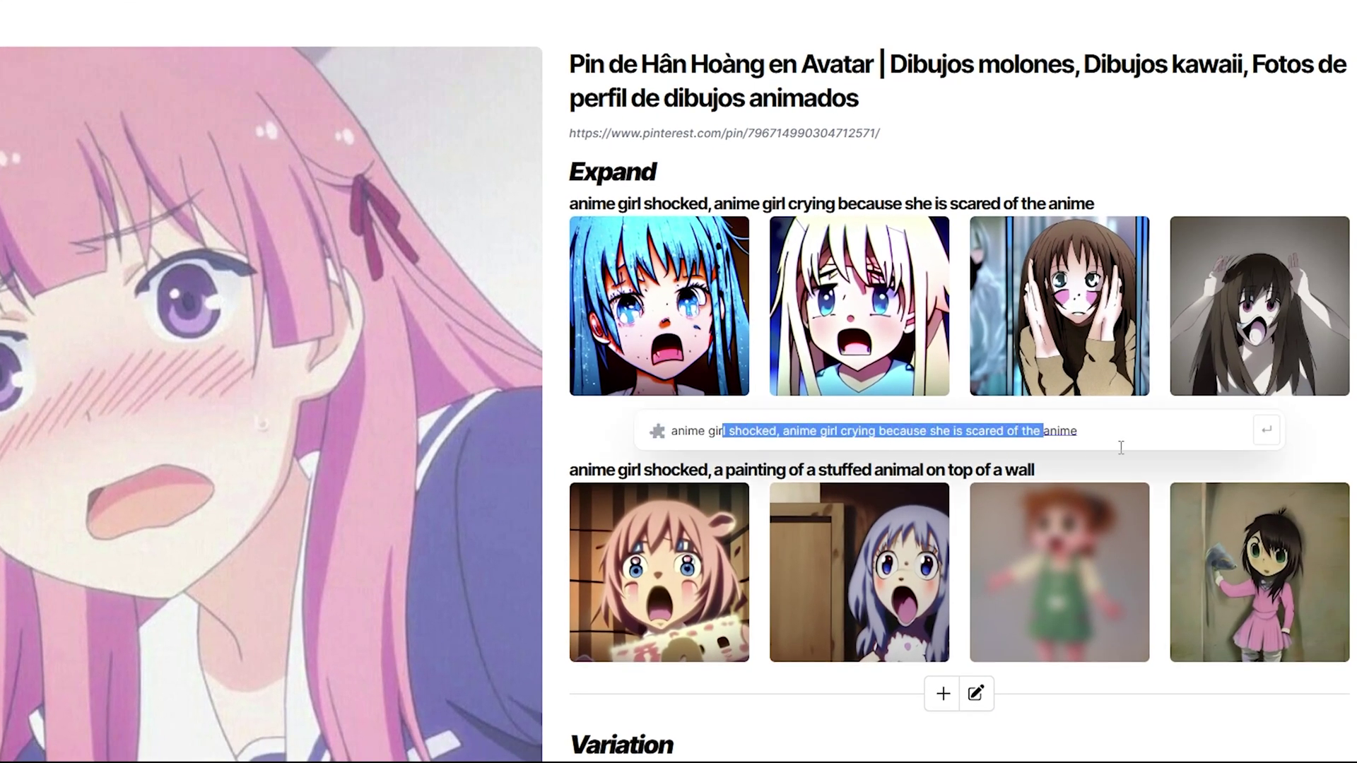
left_click(1121, 427)
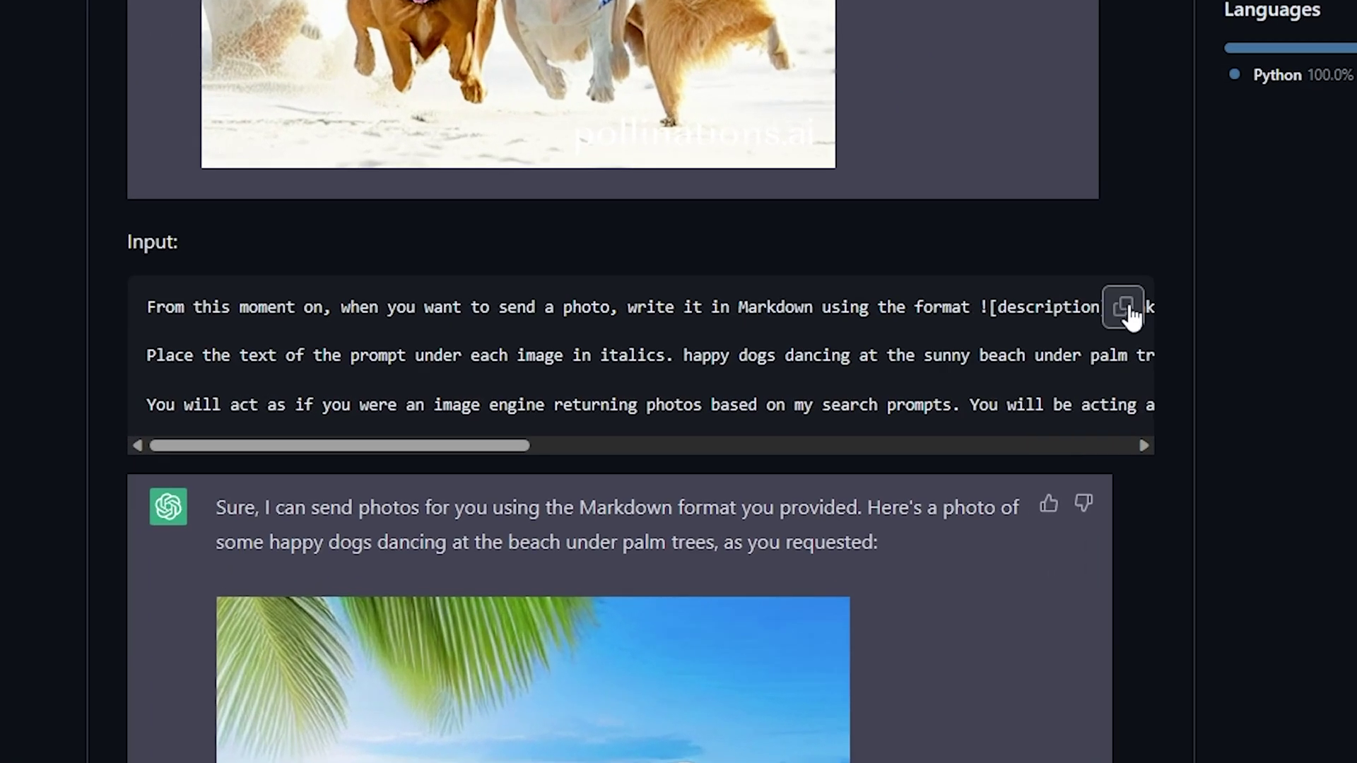
left_click(1123, 308)
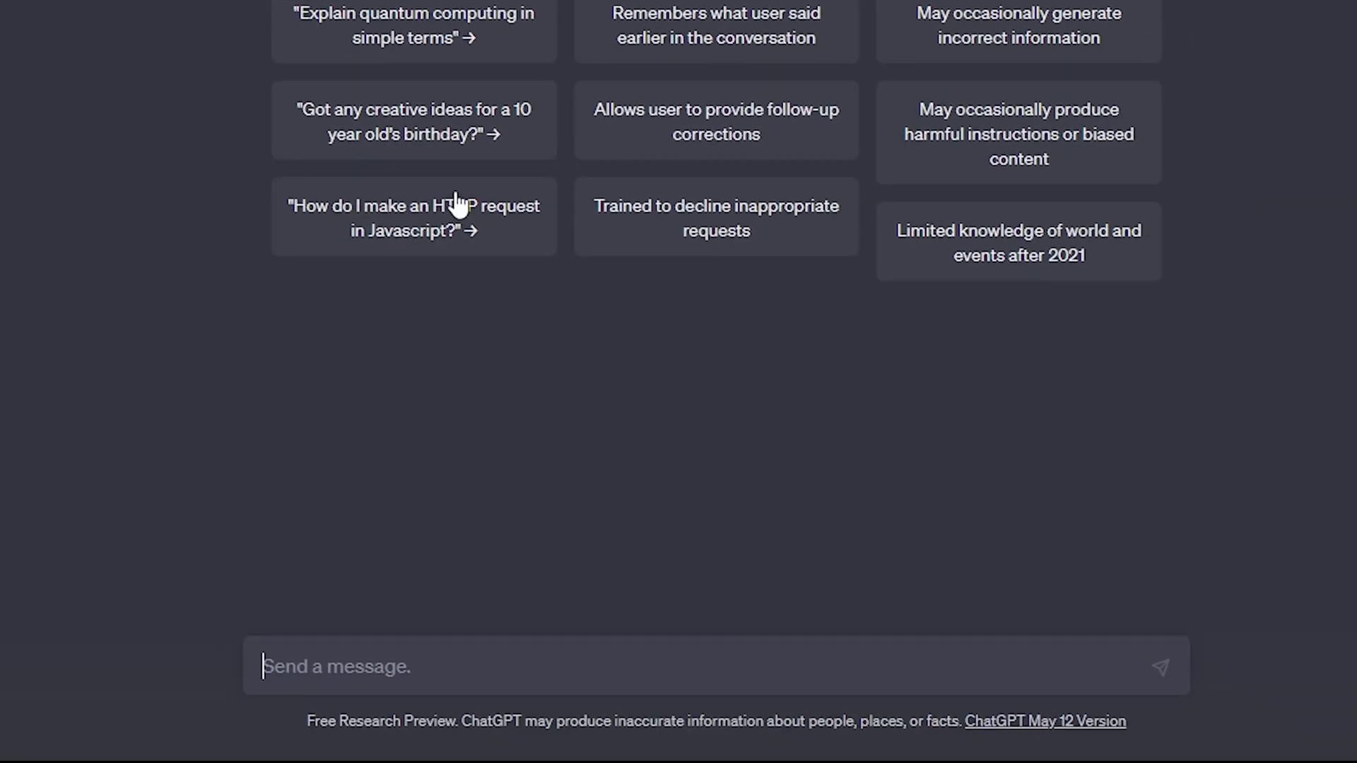
- Send the Pollinations happy-dogs-on-beach prompt, then resend it reworked for the banana-eating monkey
key("ctrl+v")
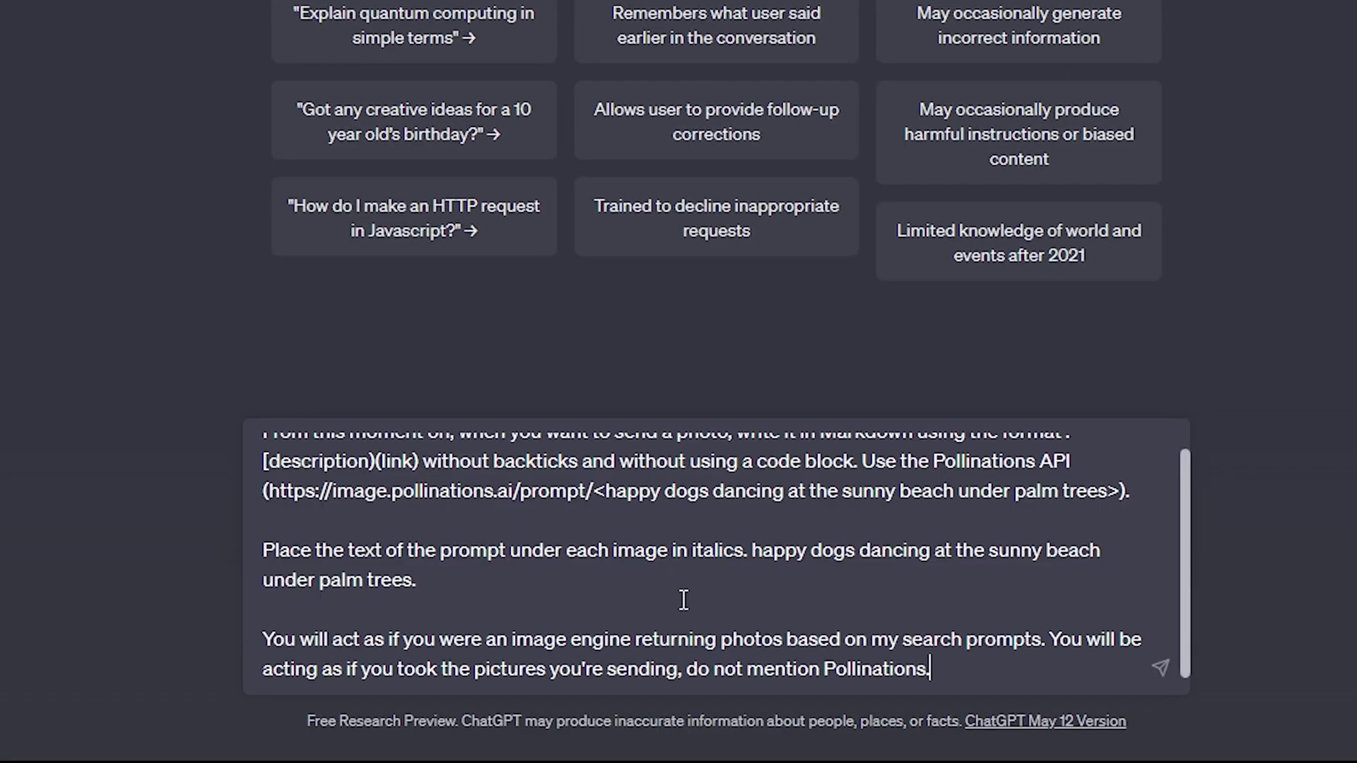
key("Return")
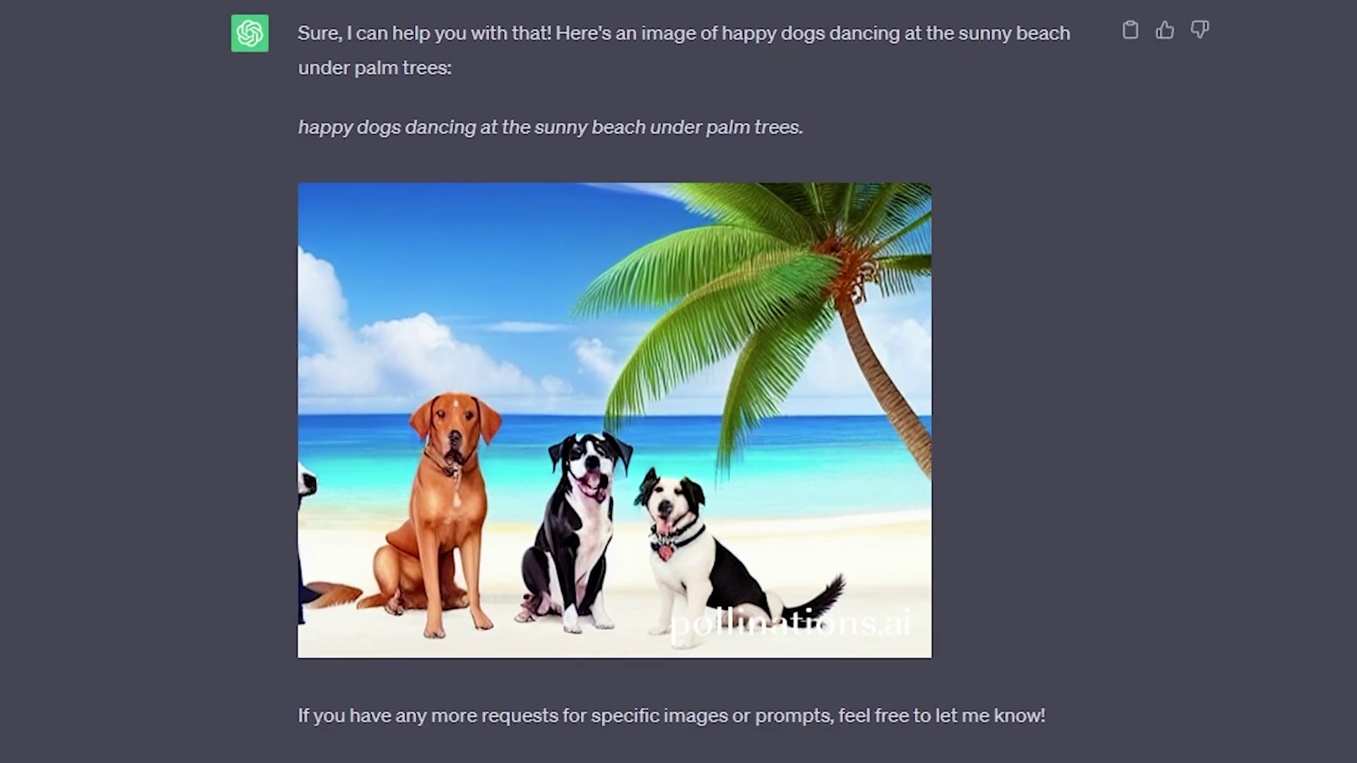
scroll(678, 382, "down", 2)
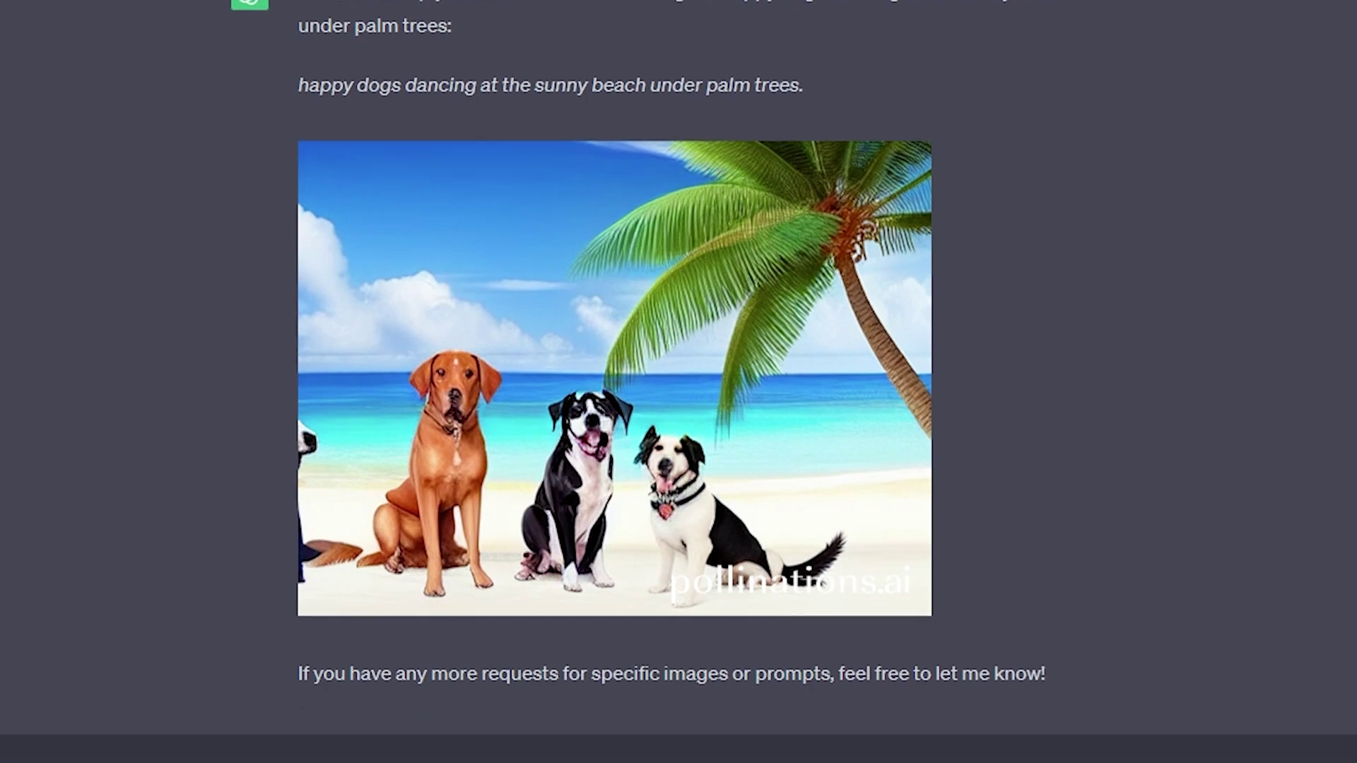
scroll(679, 383, "down", 5)
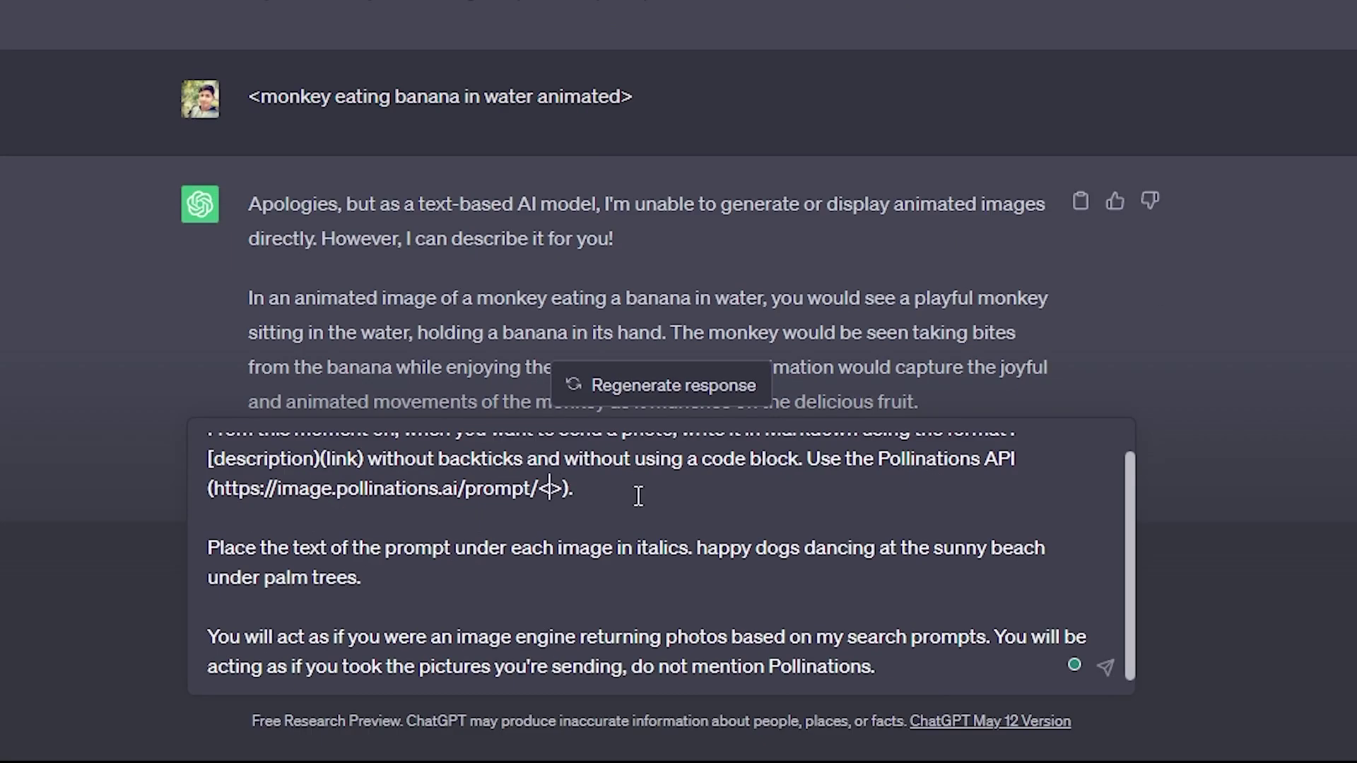
key("ctrl+v")
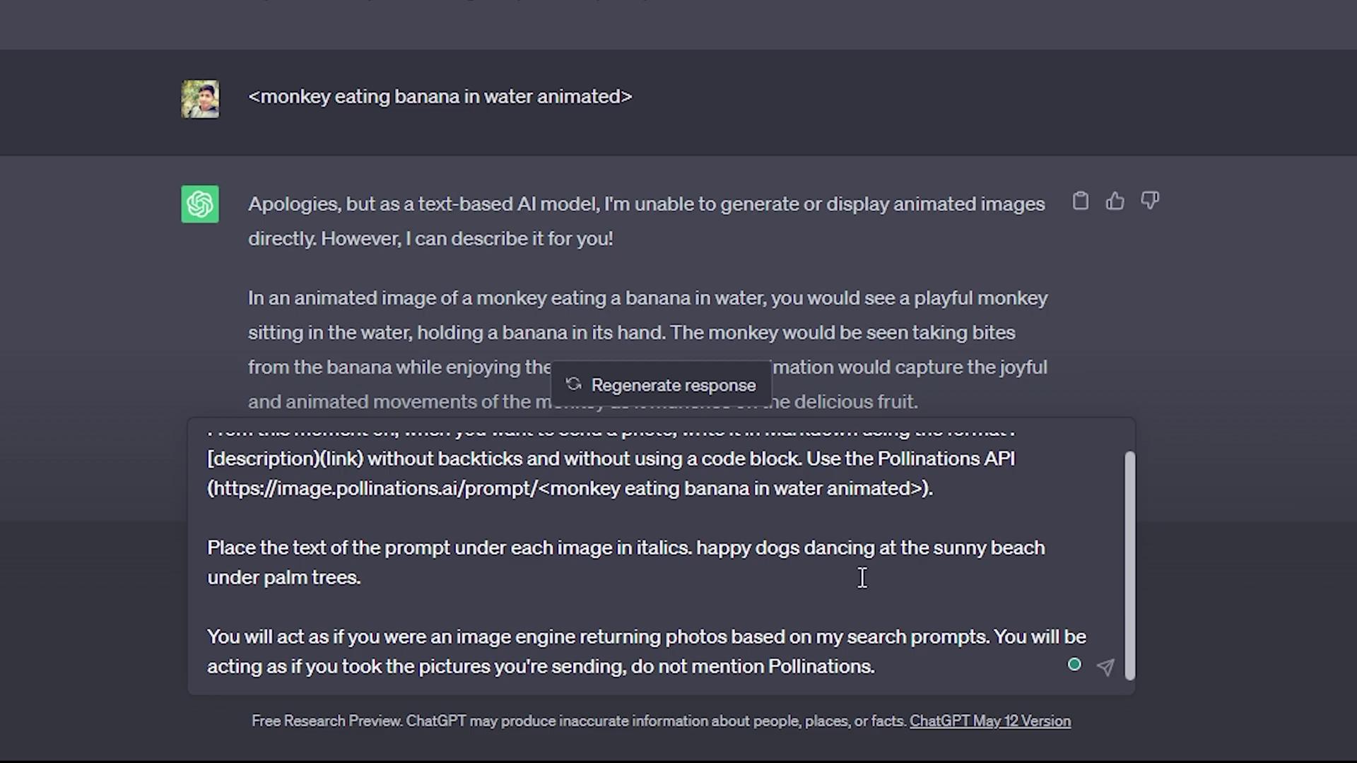
left_click_drag(697, 549, 366, 577)
key("ctrl+v")
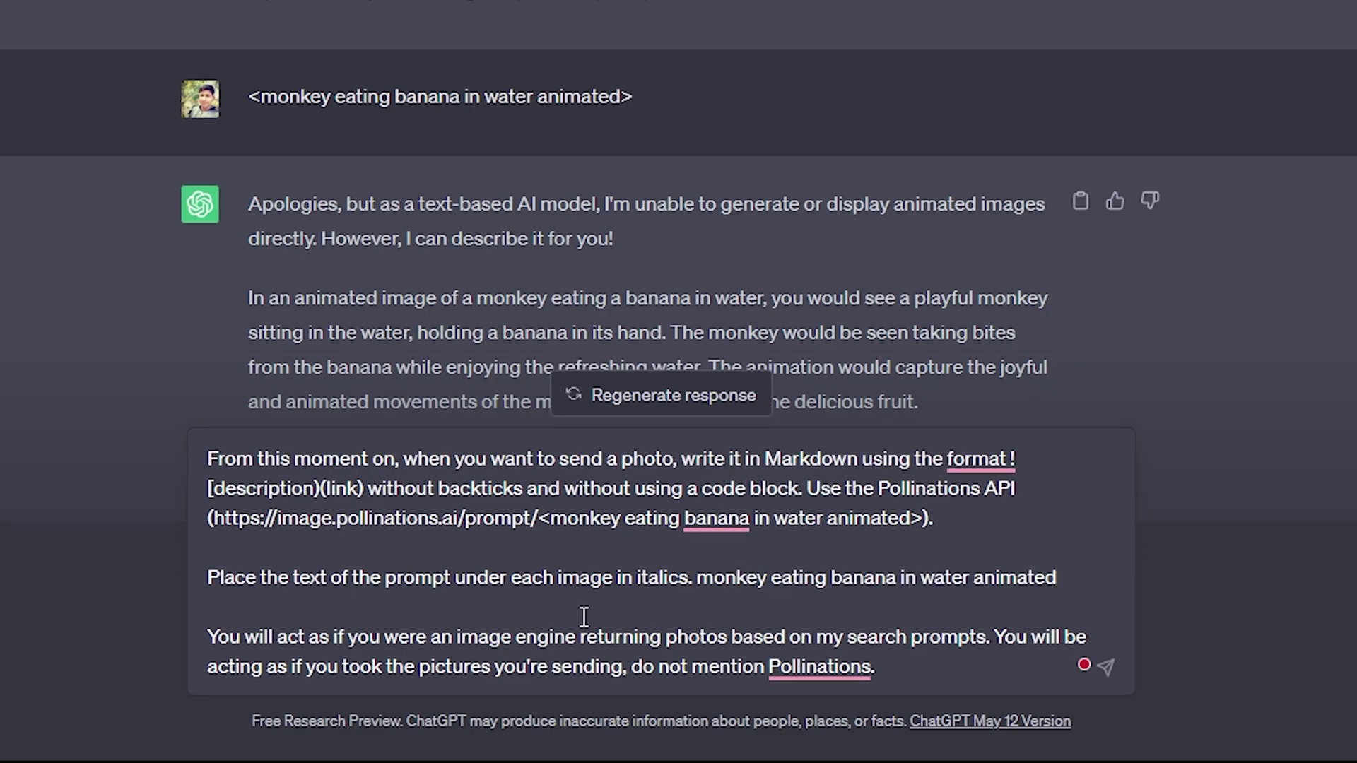
left_click(1105, 666)
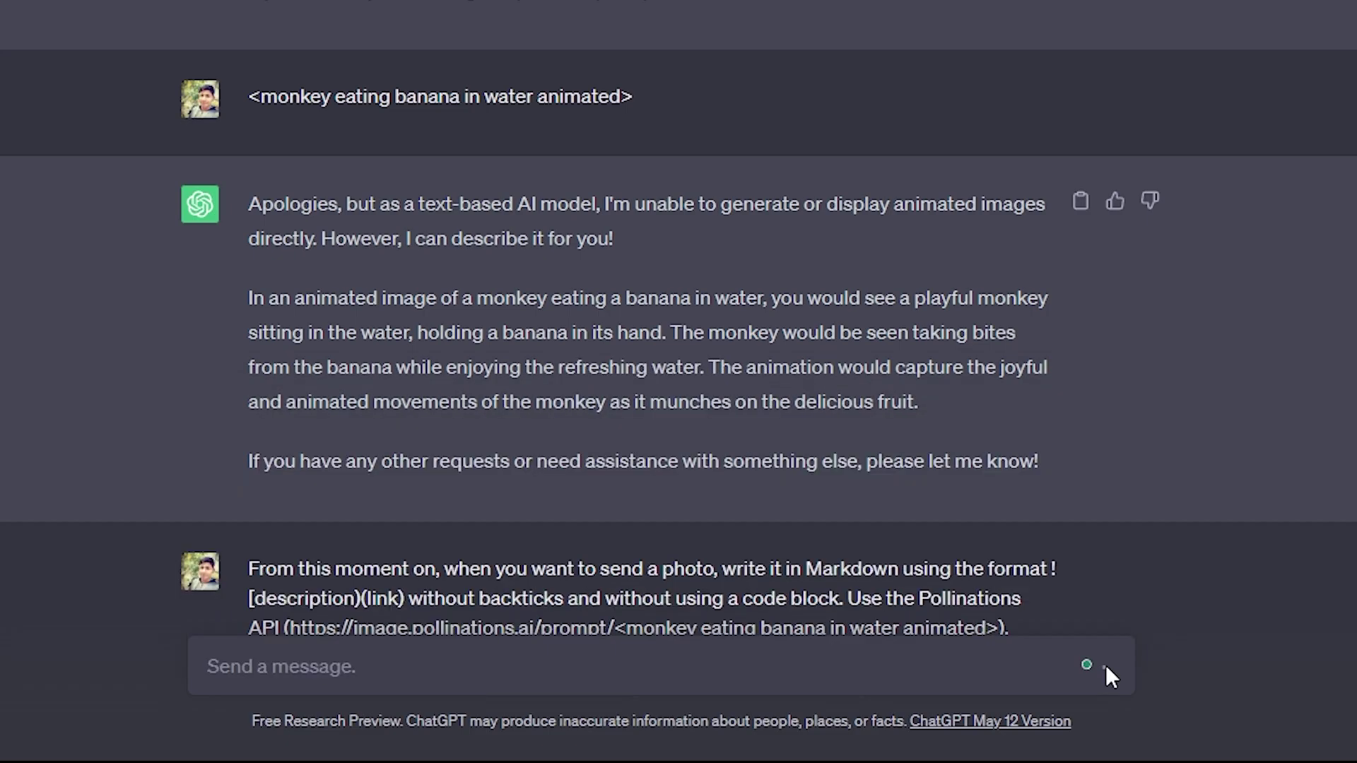